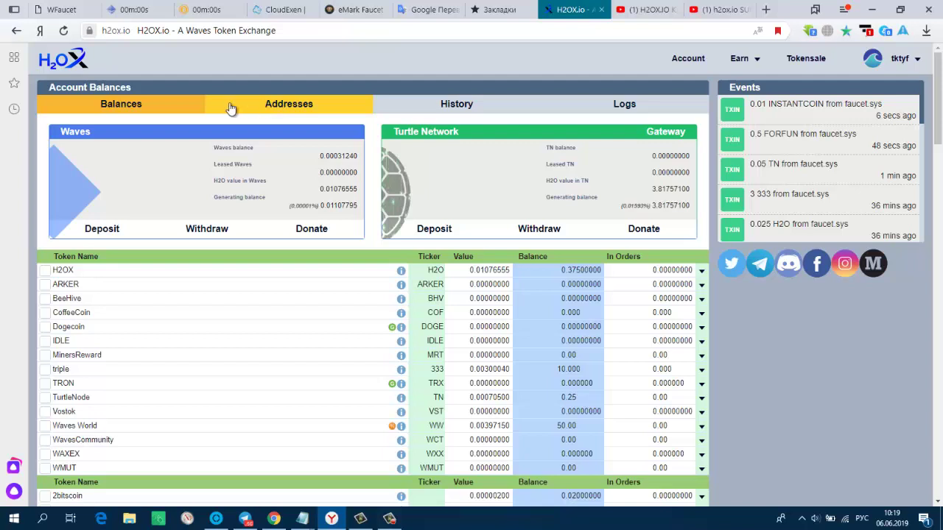
- Show the account's linked Waves wallet addresses on the Addresses tab
left_click(273, 109)
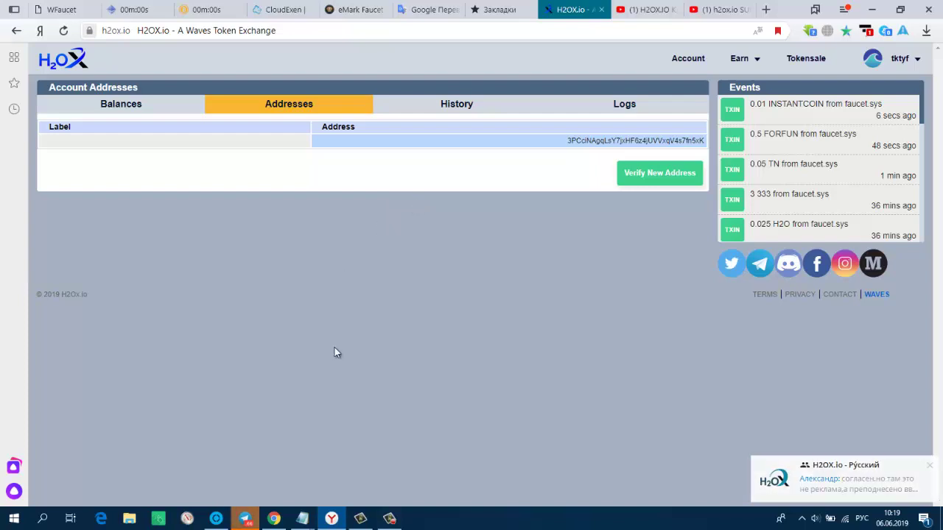
- Switch to the Waves Client web wallet in the Chrome browser
left_click(273, 519)
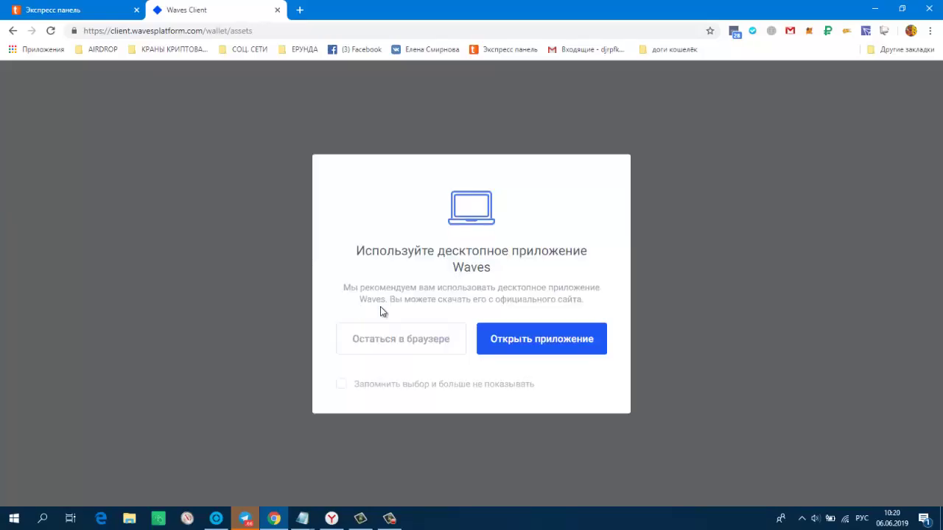
- Stay in the browser wallet, sign in with the saved password, and dismiss the SEED reminder
left_click(381, 337)
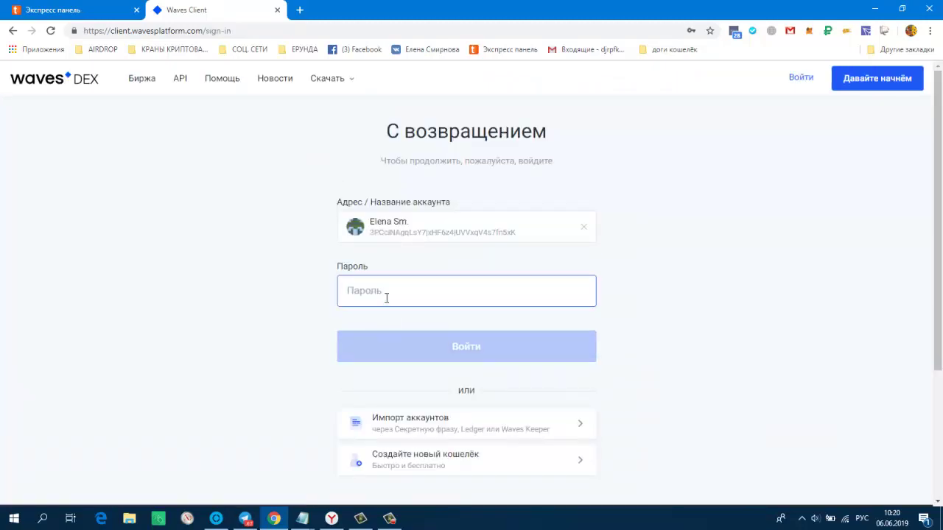
left_click(386, 296)
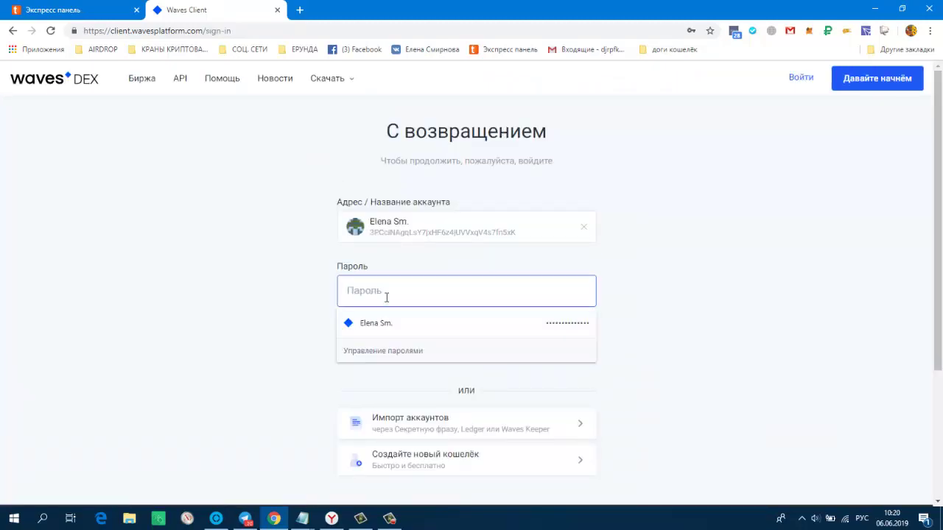
left_click(381, 322)
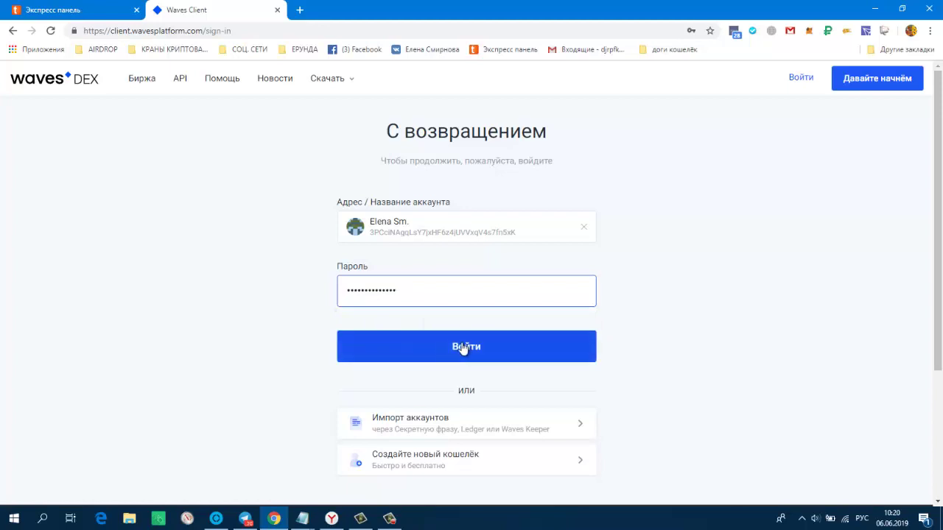
left_click(464, 347)
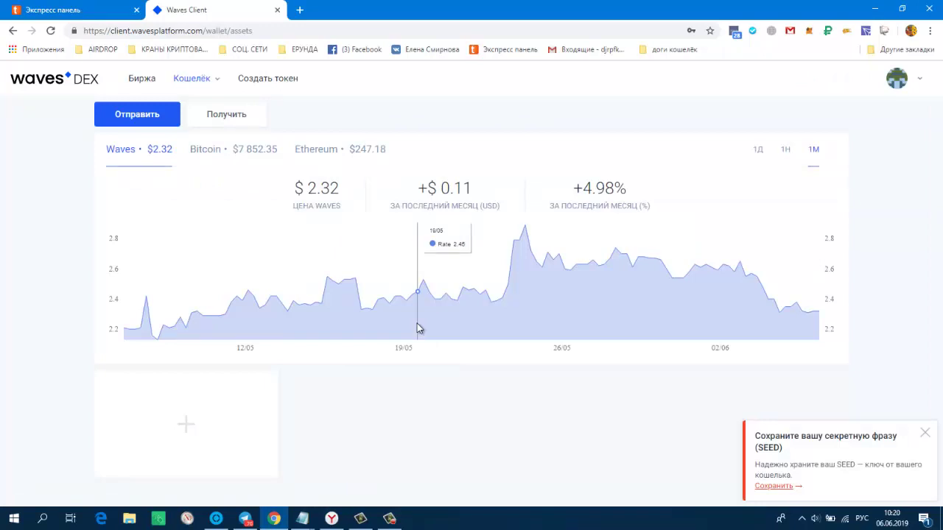
left_click(926, 434)
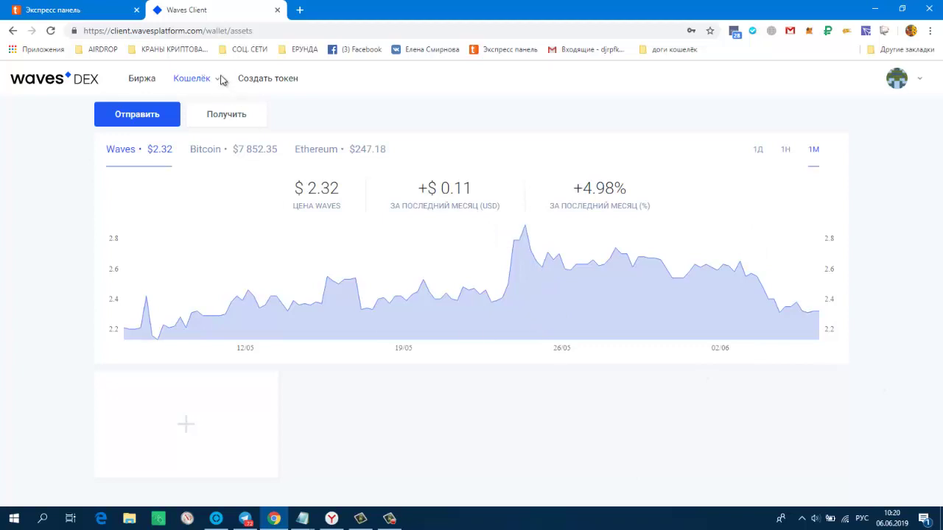
- Browse the Кошелёк > Транзакции history, then return to the Кошелёк > Обзор overview
mouse_move(217, 79)
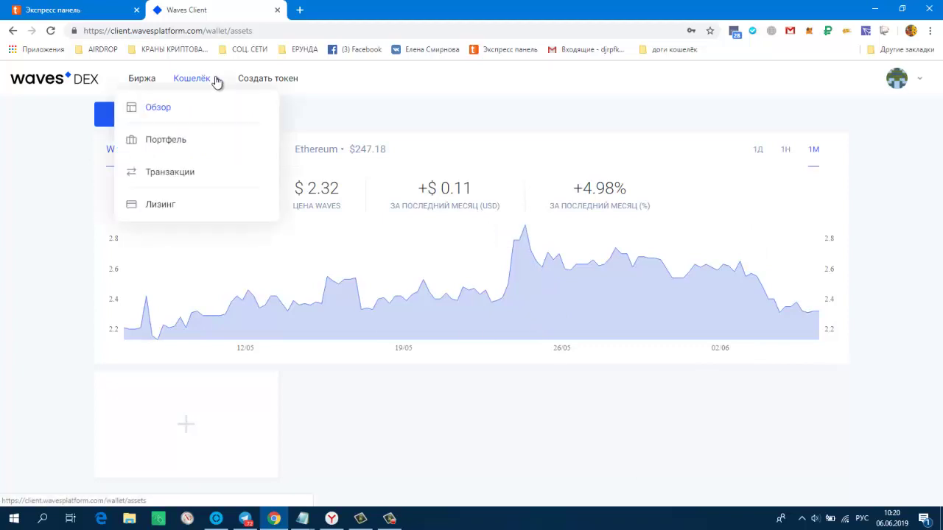
left_click(168, 175)
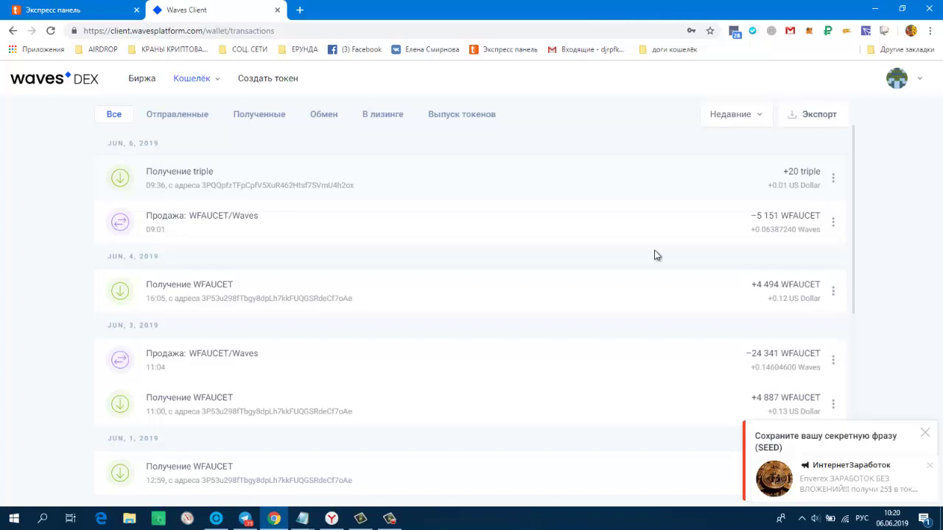
scroll(461, 243, "down", 5)
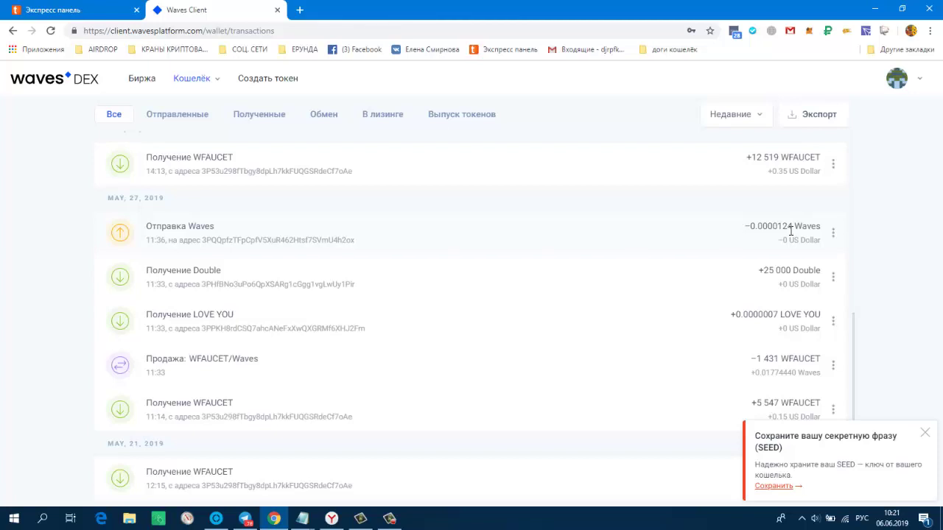
scroll(678, 238, "up", 3)
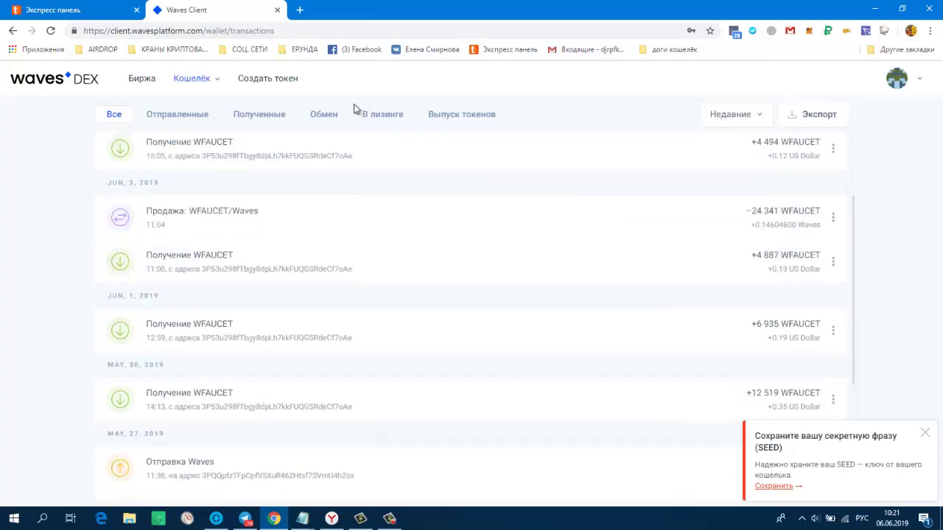
mouse_move(212, 81)
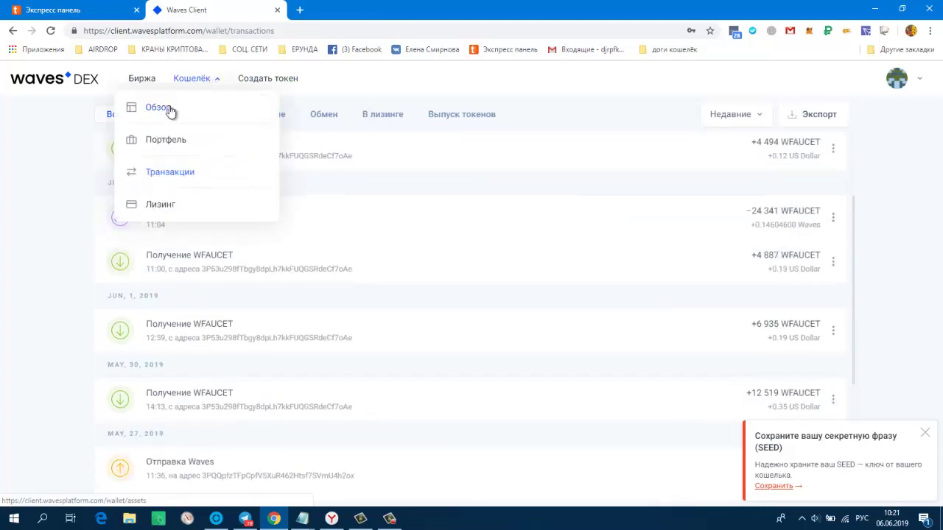
left_click(200, 116)
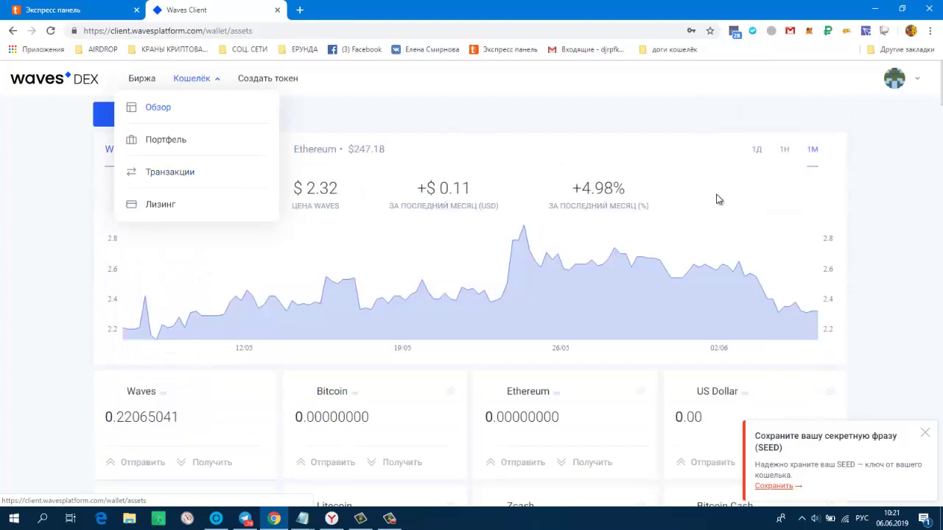
- Open the send form from the WFAUCET card holding 4 494
scroll(662, 206, "down", 2)
scroll(627, 209, "down", 3)
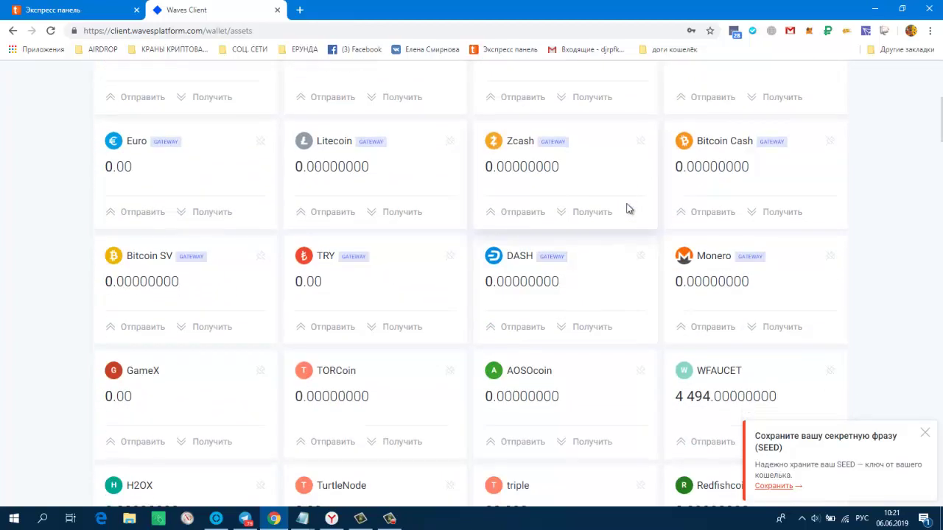
scroll(587, 219, "down", 2)
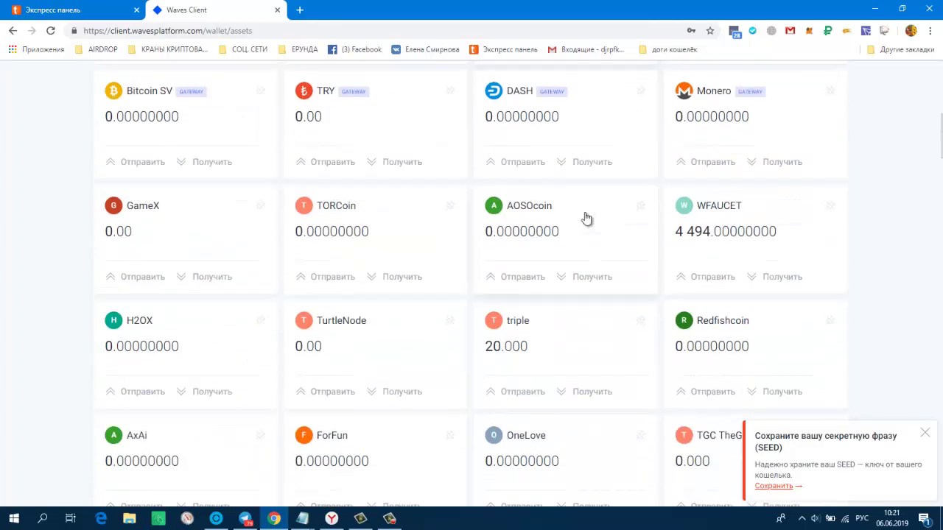
left_click(699, 283)
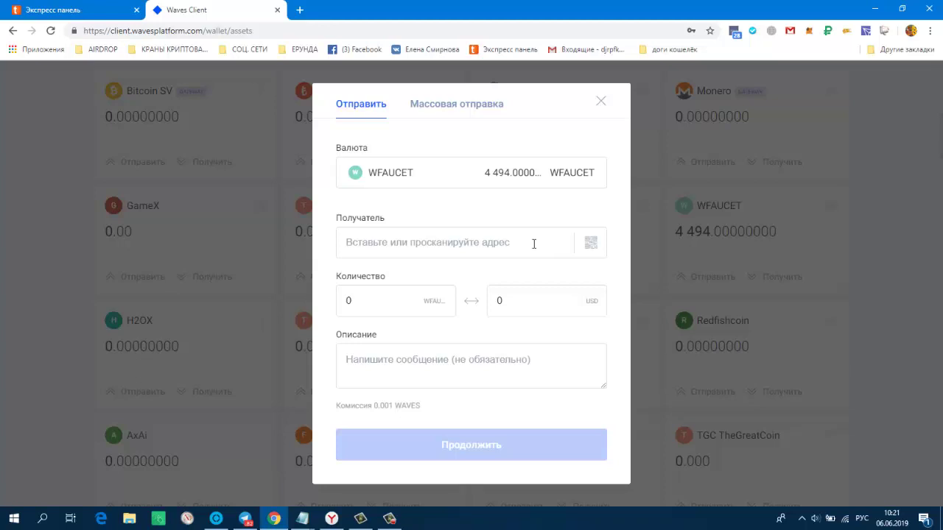
- Enter 0.0000001 as the WFAUCET amount, then close the send form without sending
left_click(355, 299)
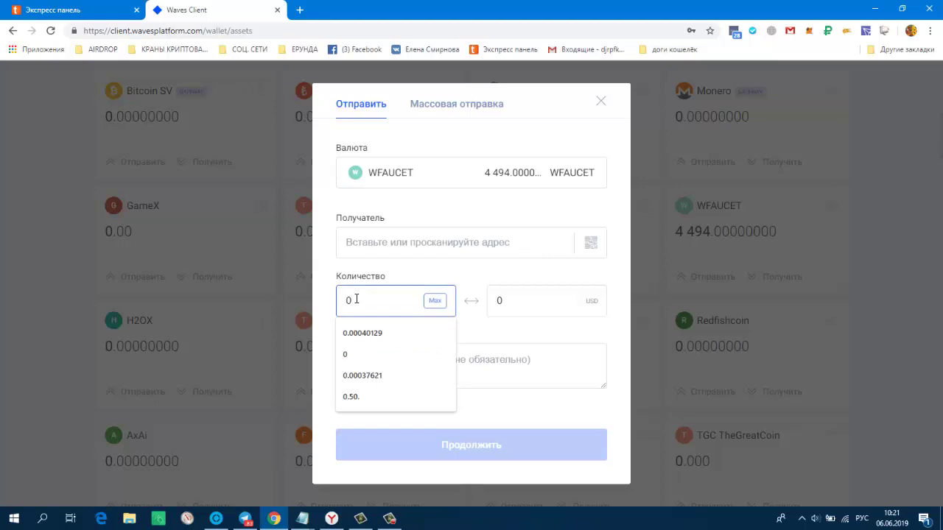
type(".")
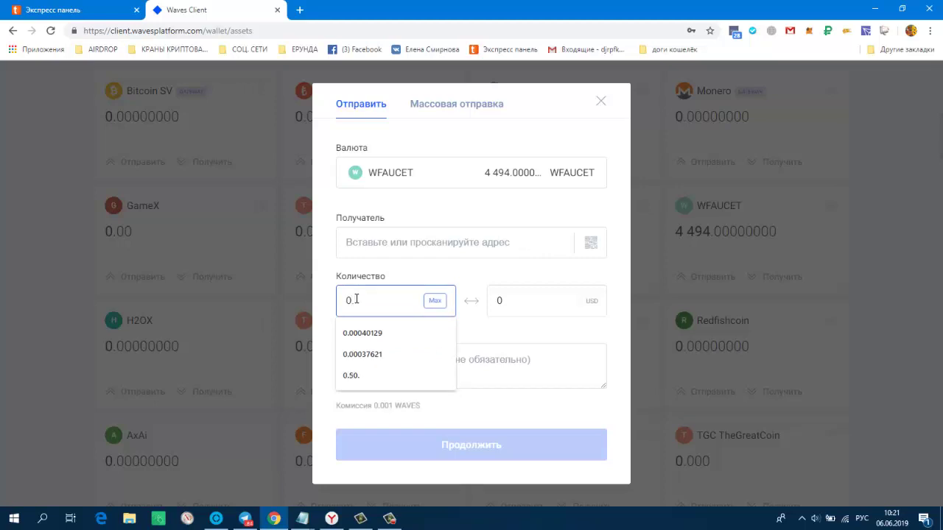
type("0000001")
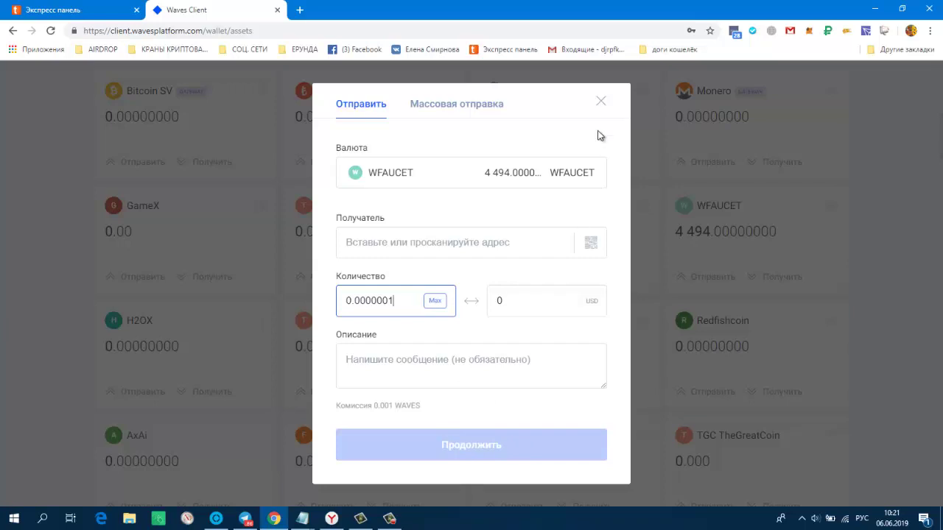
left_click(601, 101)
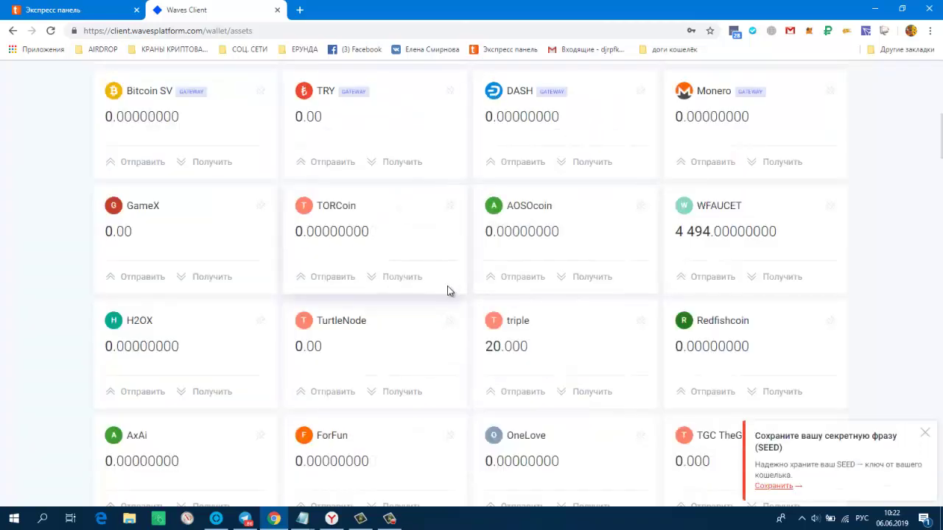
scroll(556, 286, "down", 1)
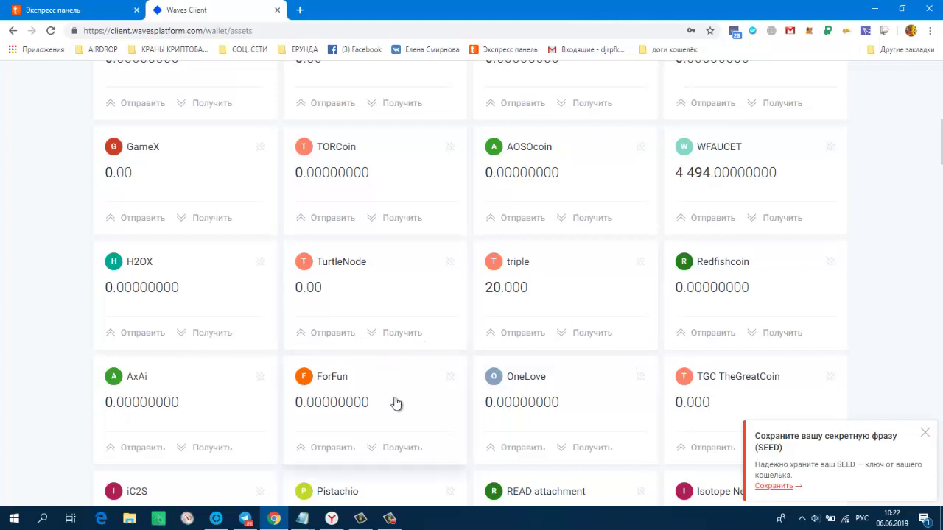
- Return to H2OX.io and open the Earn > Faucets page
left_click(333, 519)
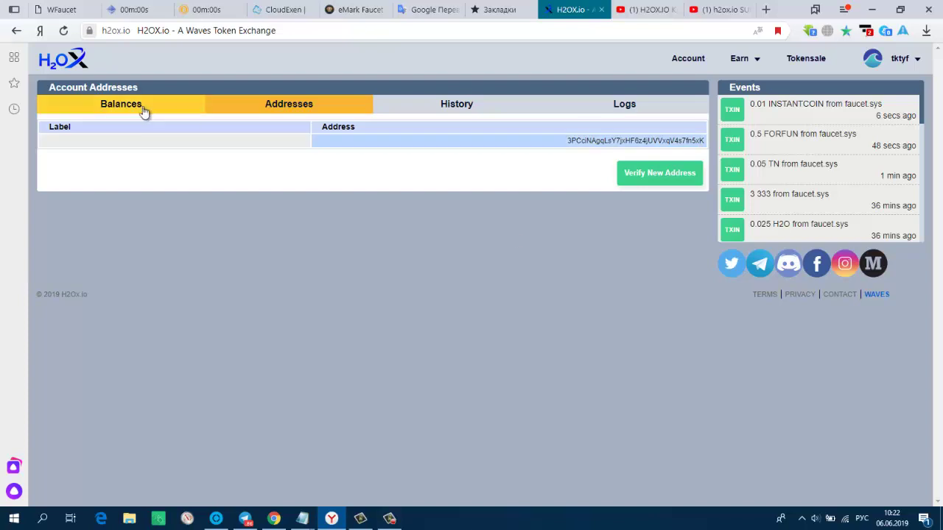
left_click(740, 58)
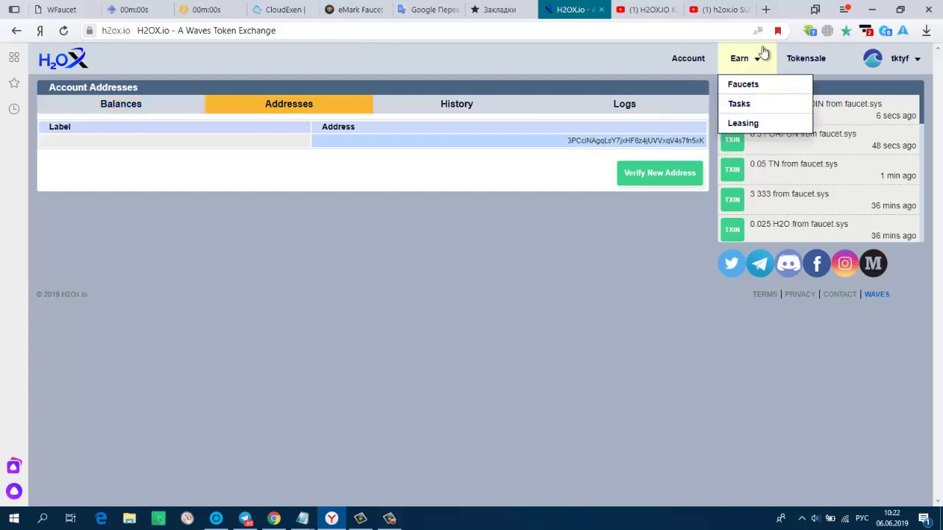
left_click(745, 86)
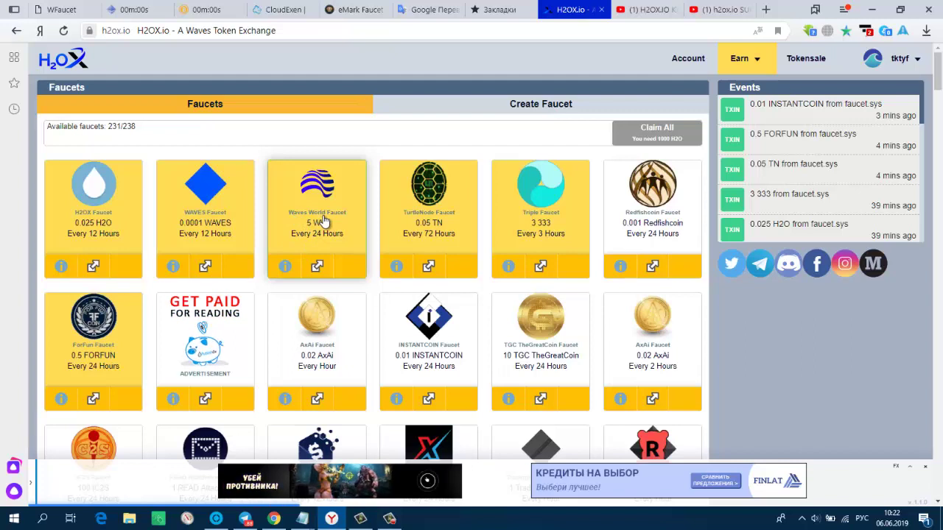
- Copy 'Waves World' from the Waves World Faucet page title, then return to the Waves wallet
left_click(324, 221)
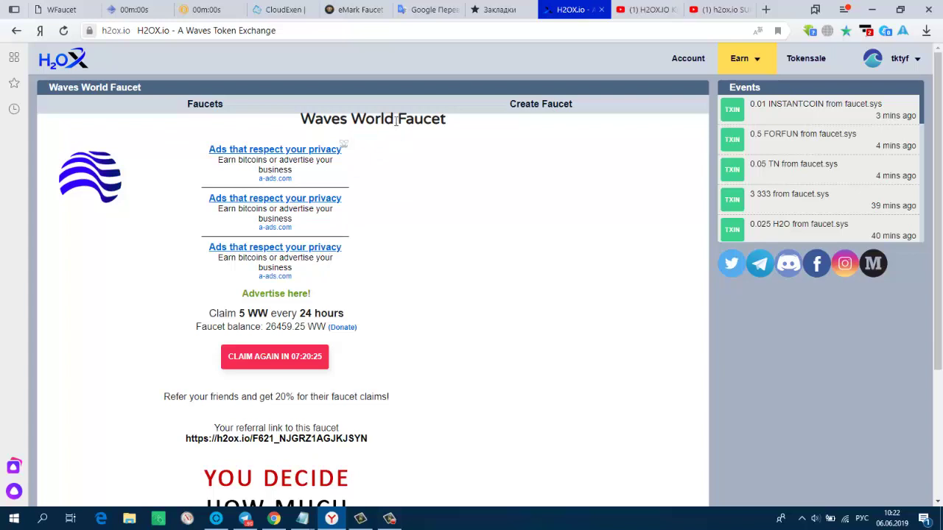
left_click_drag(390, 117, 305, 118)
key("ctrl+c")
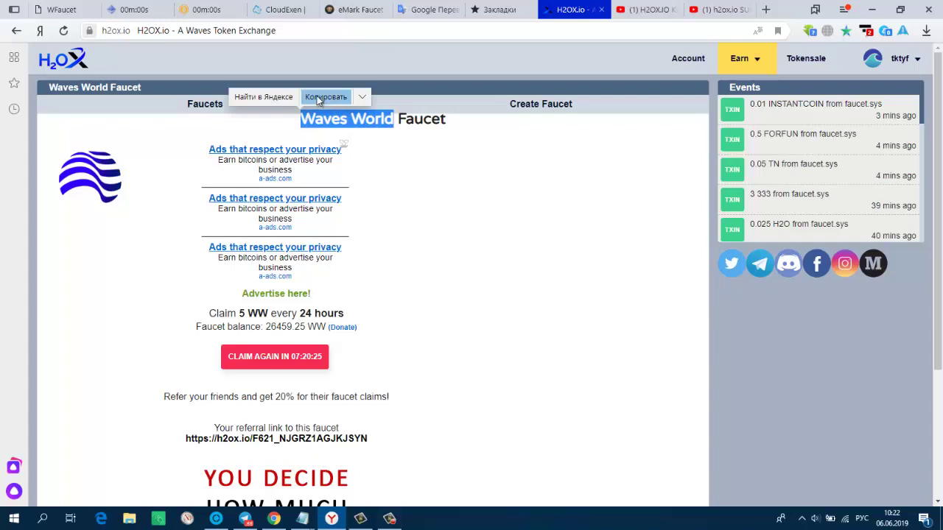
left_click(318, 96)
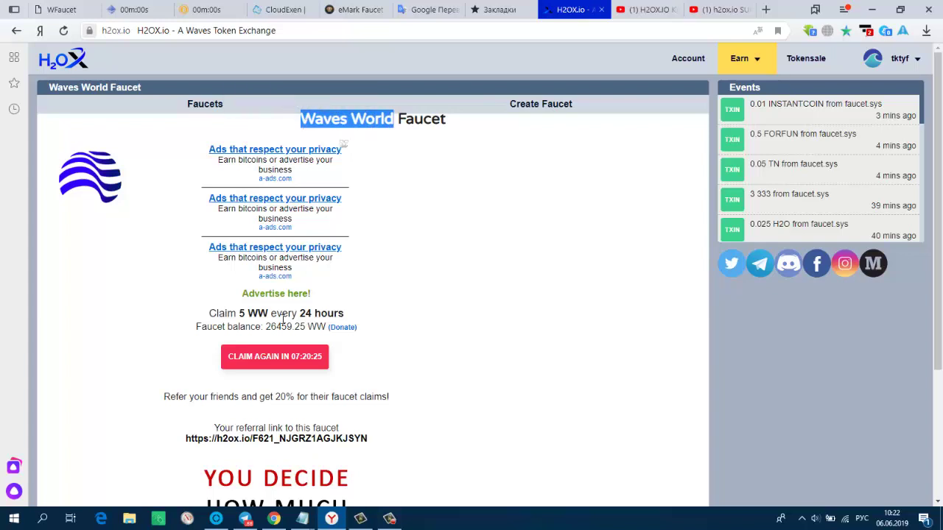
triple_click(267, 439)
left_click(273, 519)
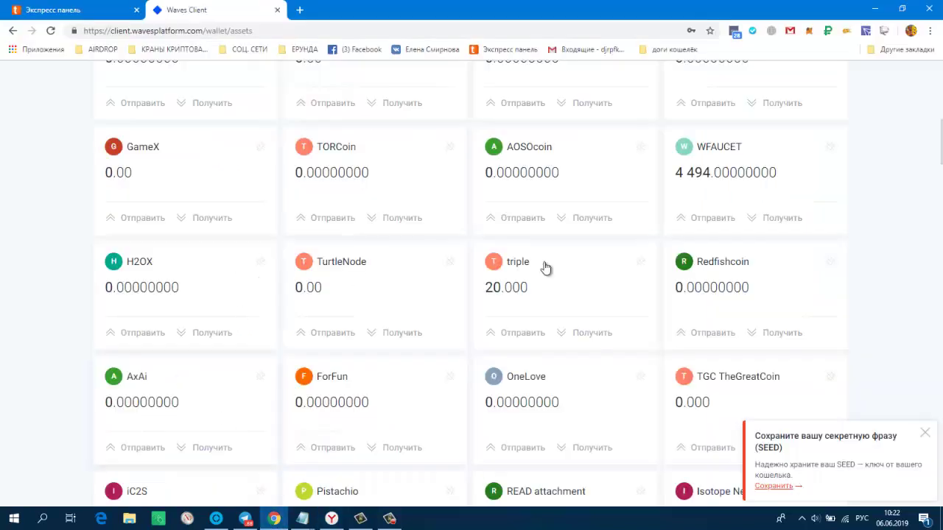
- Pin the pasted Waves World token to the Waves DEX asset list, then open H2OX Account Balances
scroll(564, 268, "down", 9)
scroll(564, 264, "down", 20)
scroll(561, 263, "down", 10)
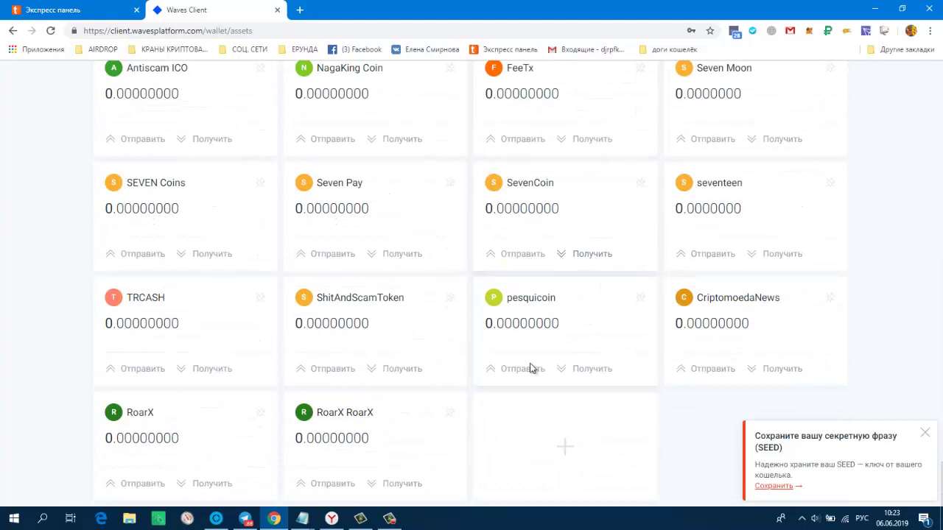
left_click(565, 451)
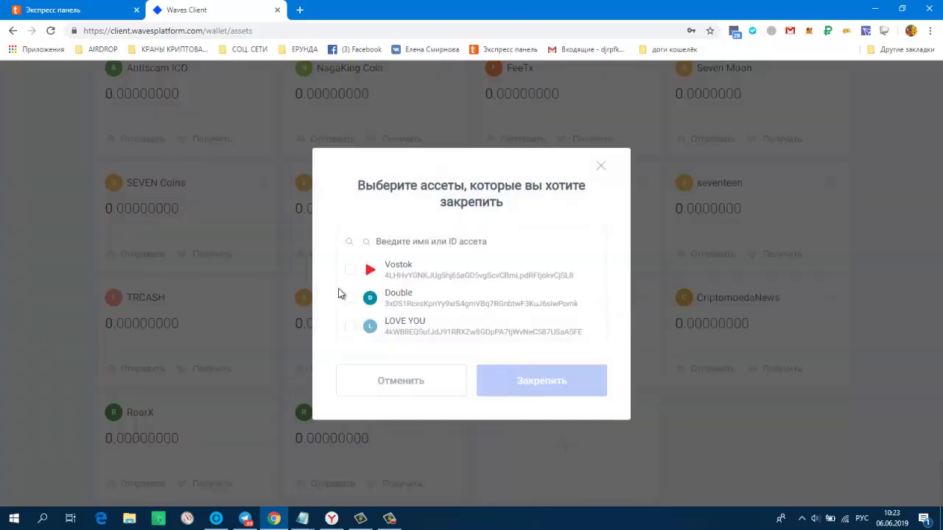
left_click(417, 243)
right_click(418, 243)
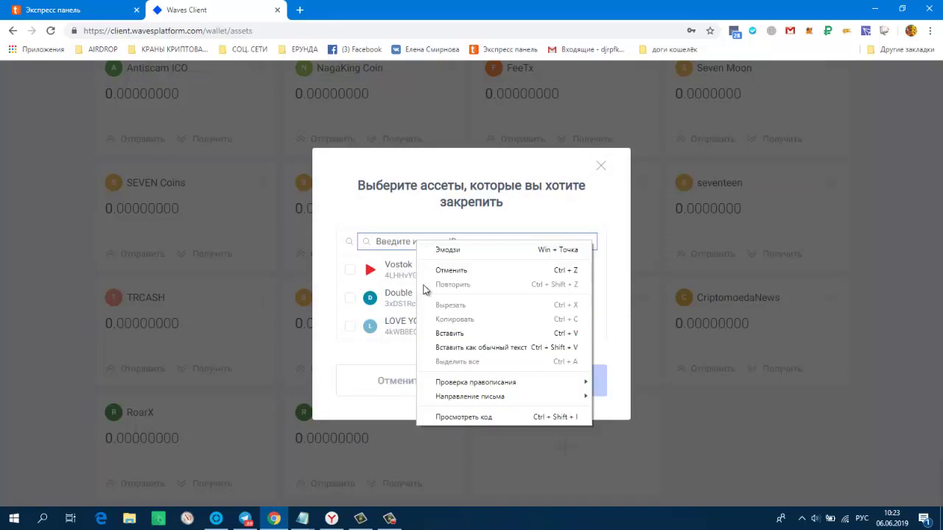
left_click(437, 335)
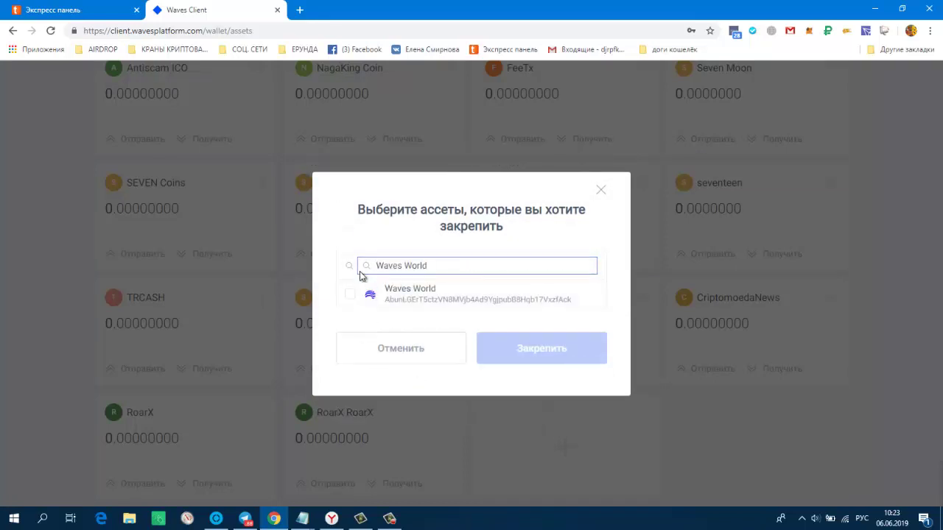
left_click(351, 297)
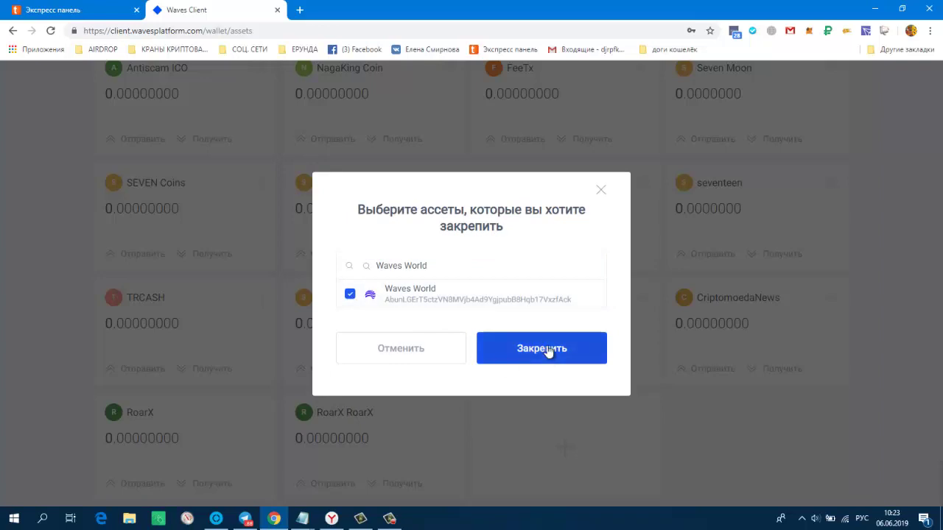
left_click(548, 351)
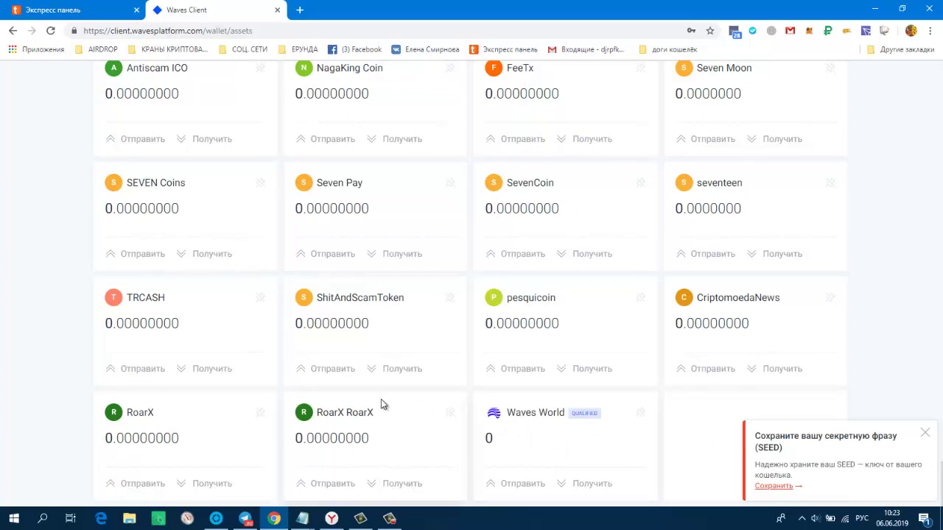
left_click(332, 519)
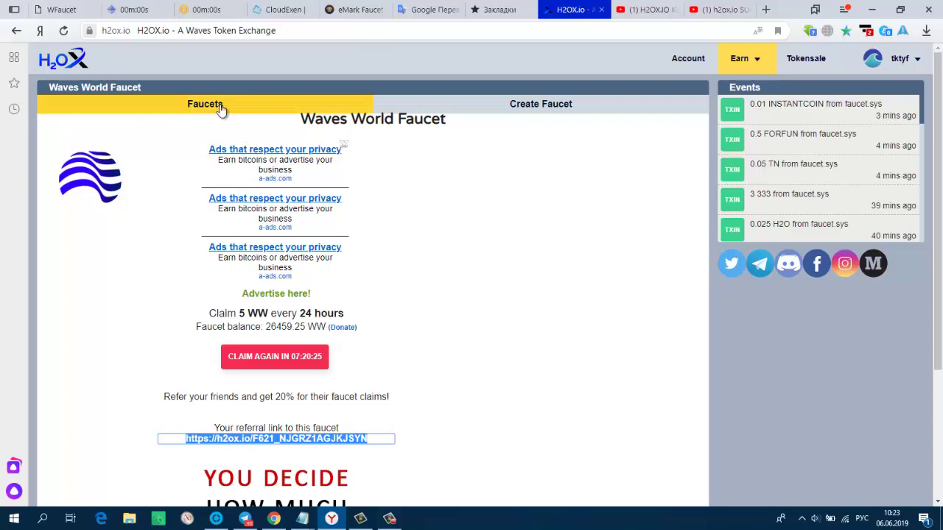
left_click(688, 64)
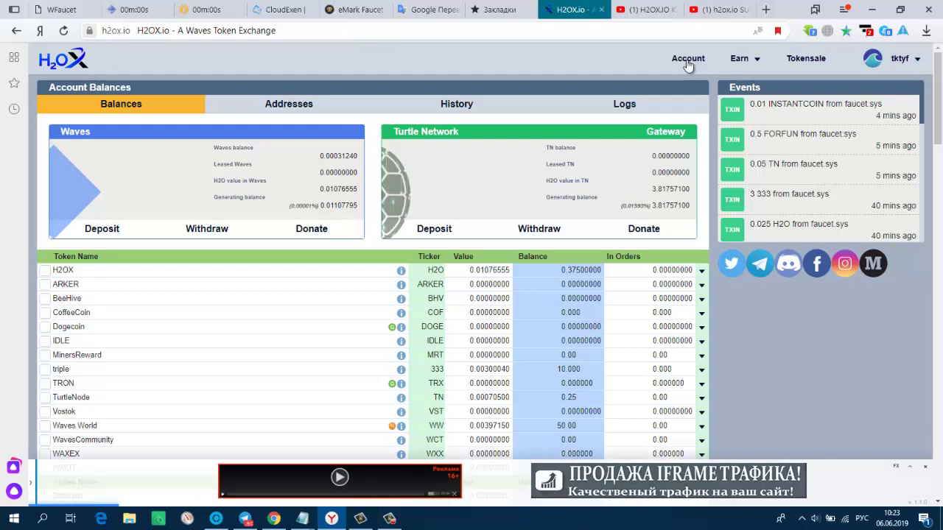
scroll(560, 177, "down", 2)
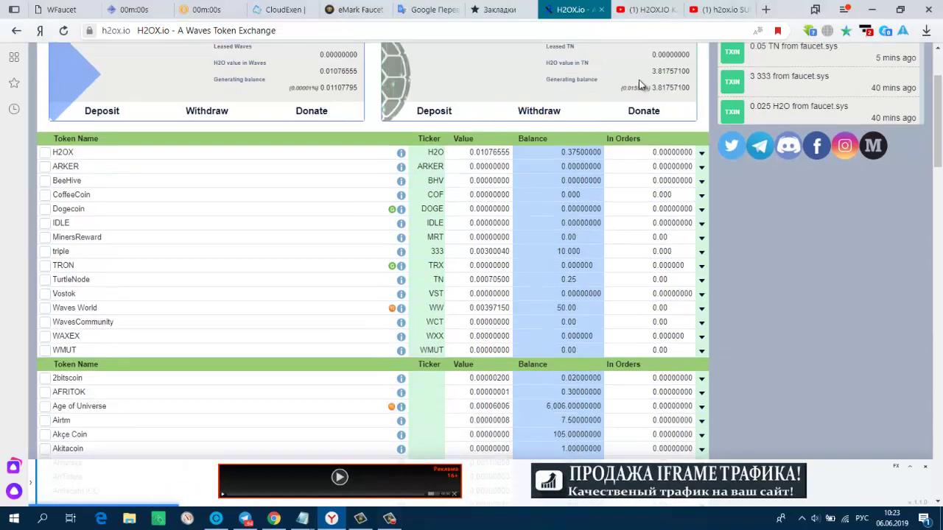
scroll(545, 147, "down", 1)
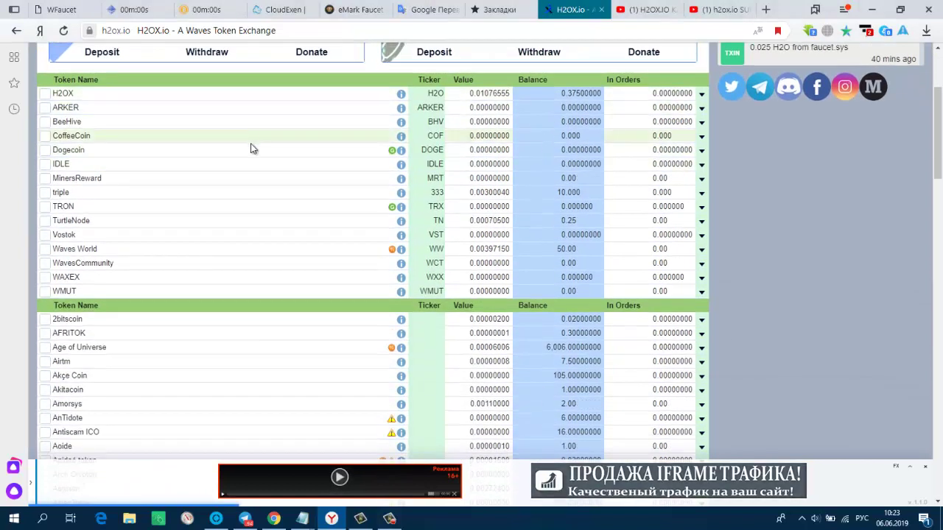
scroll(366, 280, "up", 2)
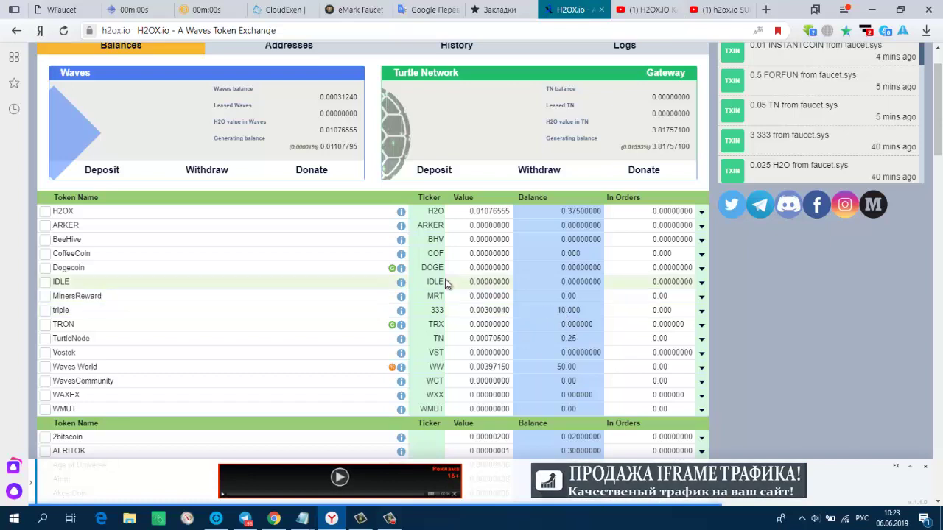
- Start a Waves World withdrawal with the linked wallet address as destination
left_click(46, 369)
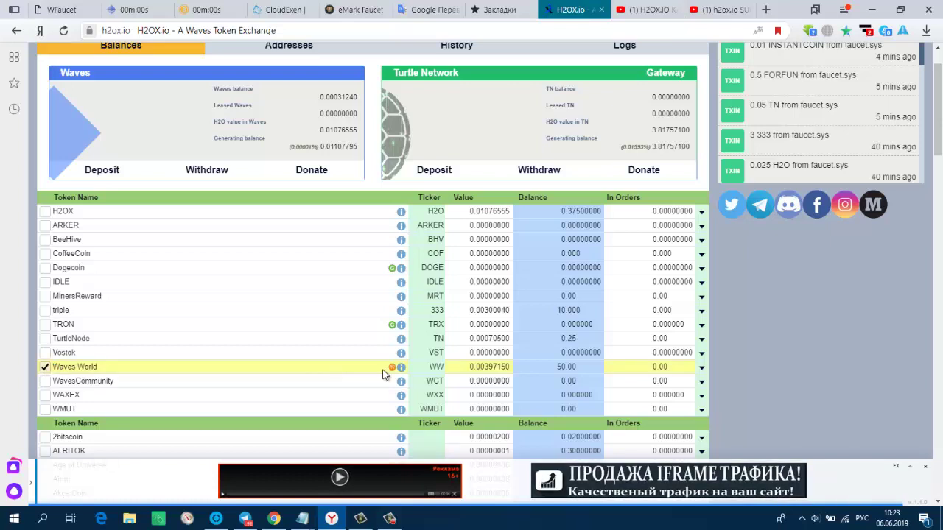
scroll(422, 374, "down", 1)
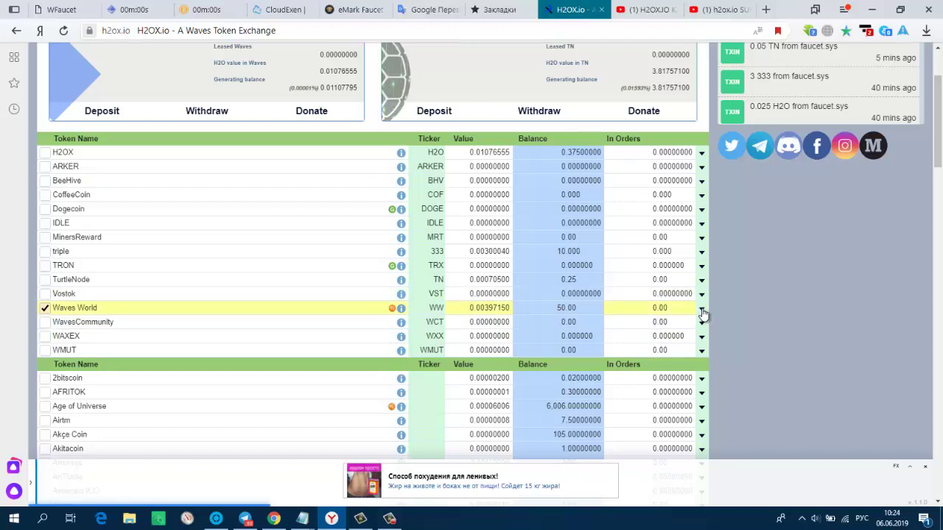
left_click(702, 311)
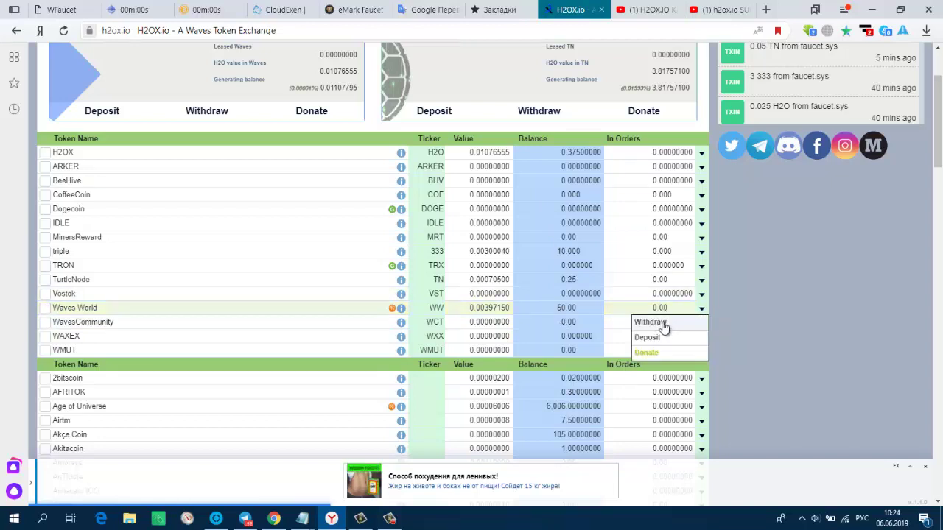
left_click(662, 324)
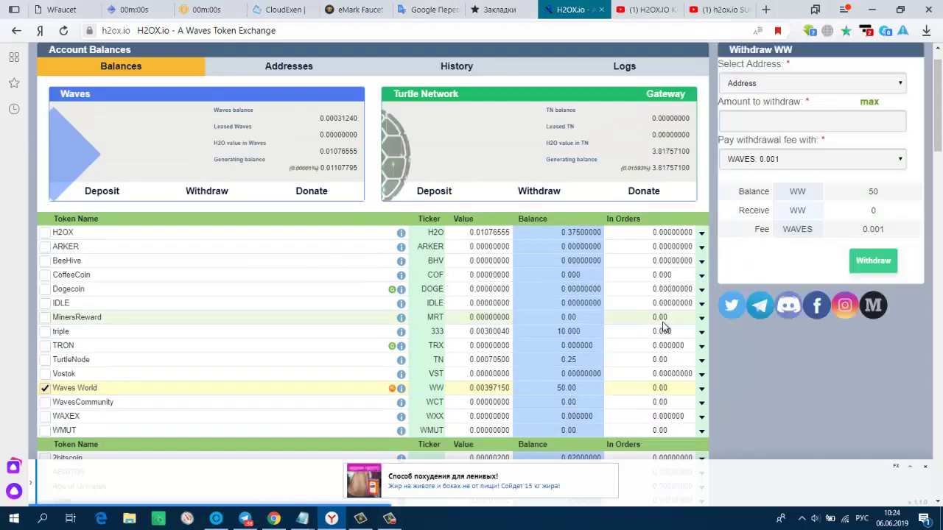
left_click(816, 83)
left_click(803, 108)
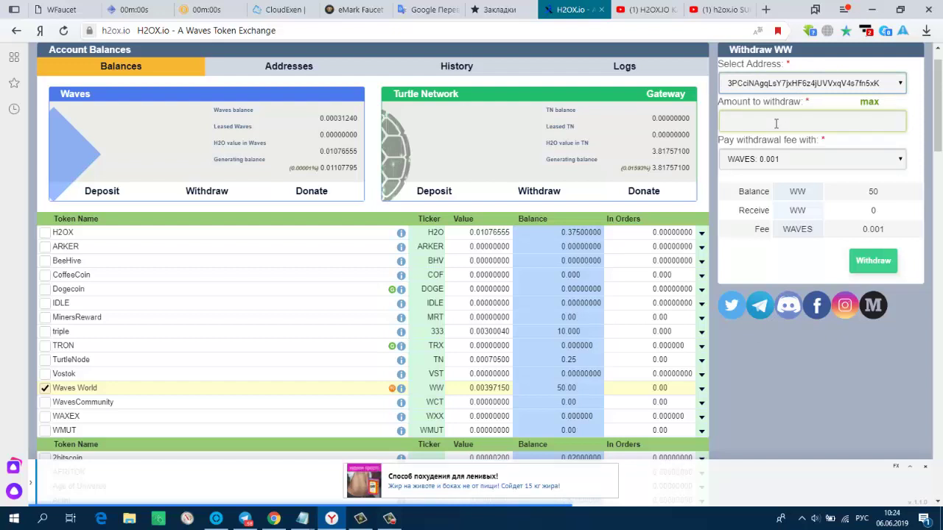
scroll(578, 329, "down", 1)
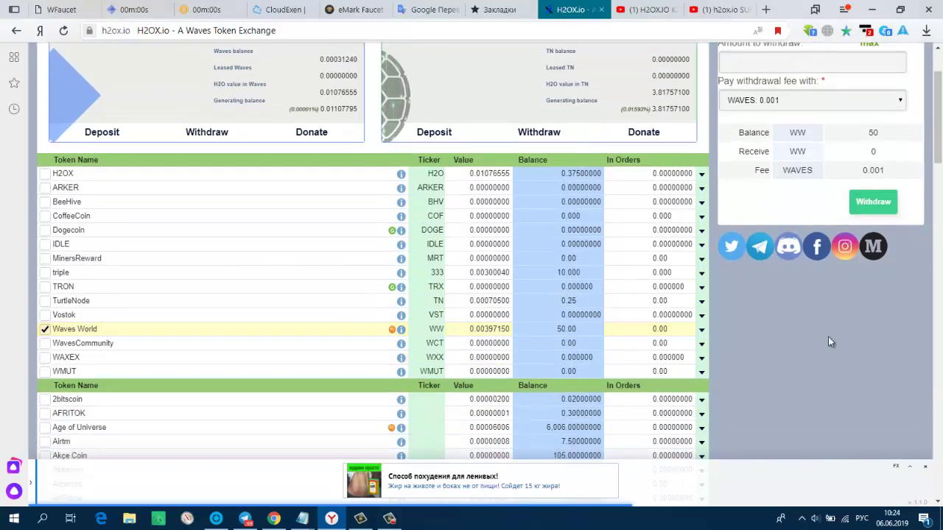
scroll(815, 333, "up", 1)
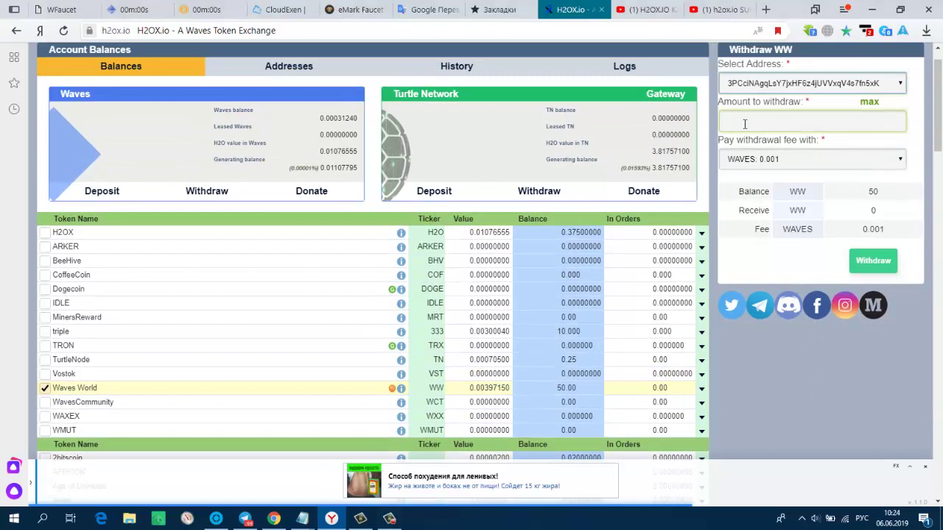
left_click(783, 167)
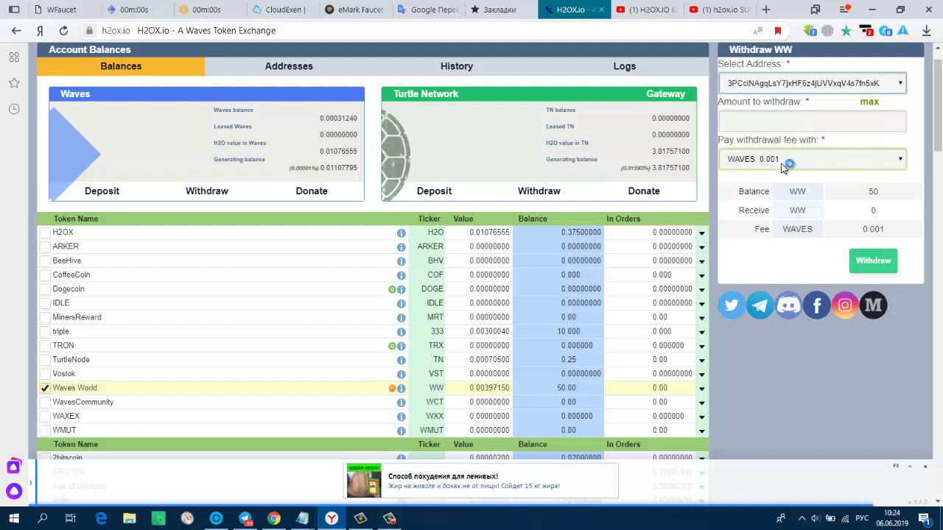
- Withdraw 40 WW, paying the 10 WW fee in WW, and submit
left_click(761, 123)
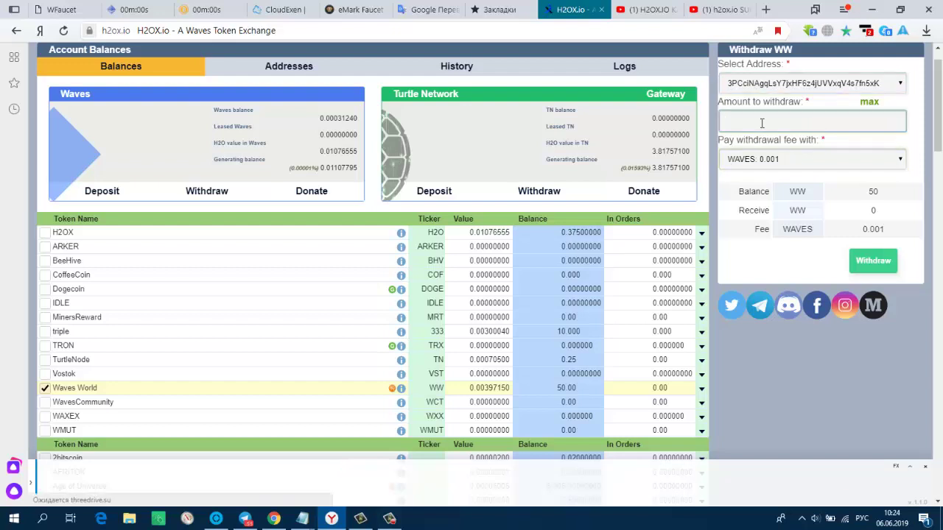
type("40")
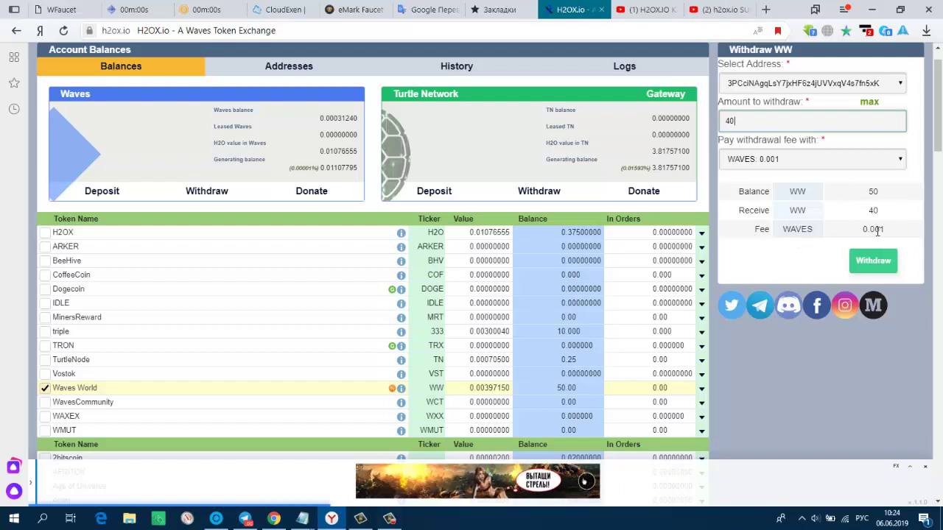
left_click(874, 262)
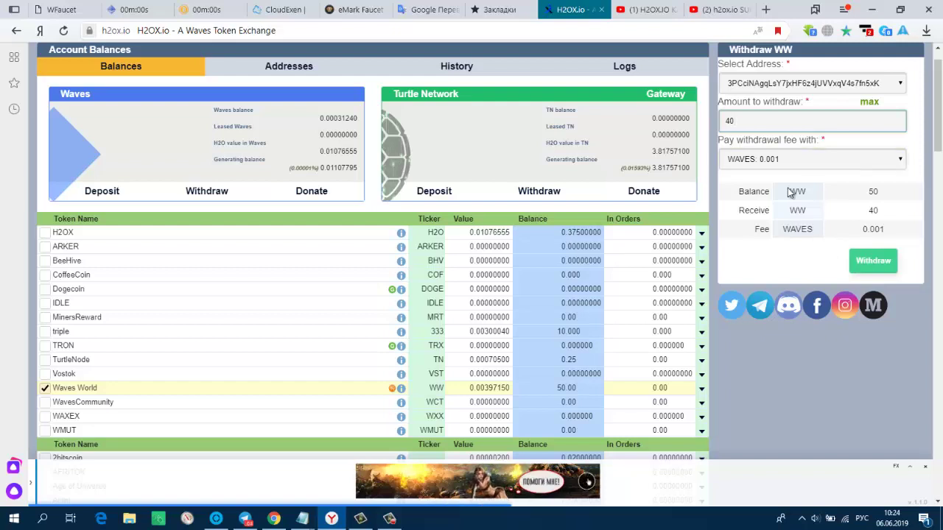
left_click(902, 162)
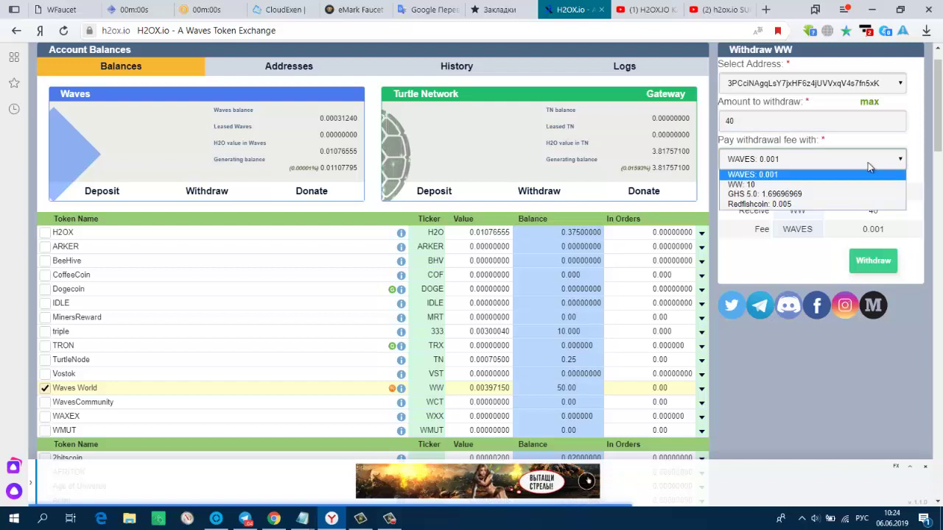
left_click(751, 185)
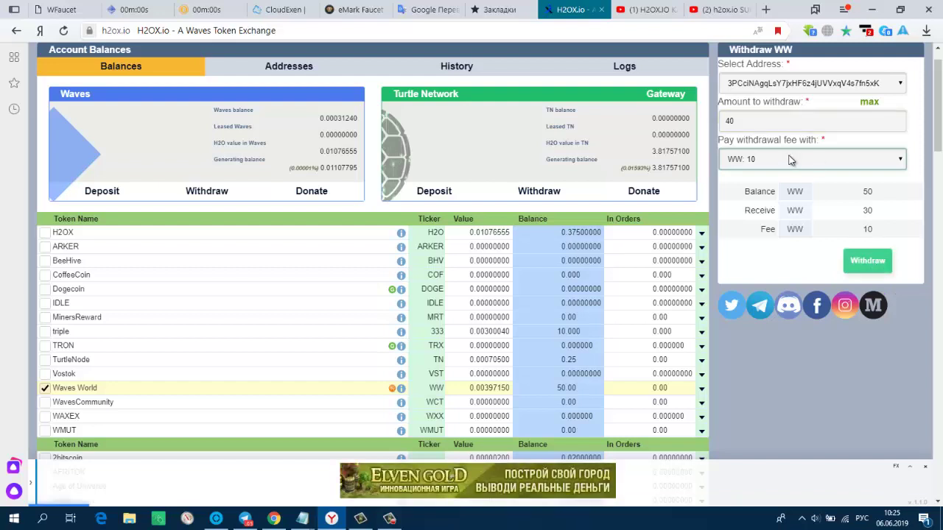
left_click(867, 261)
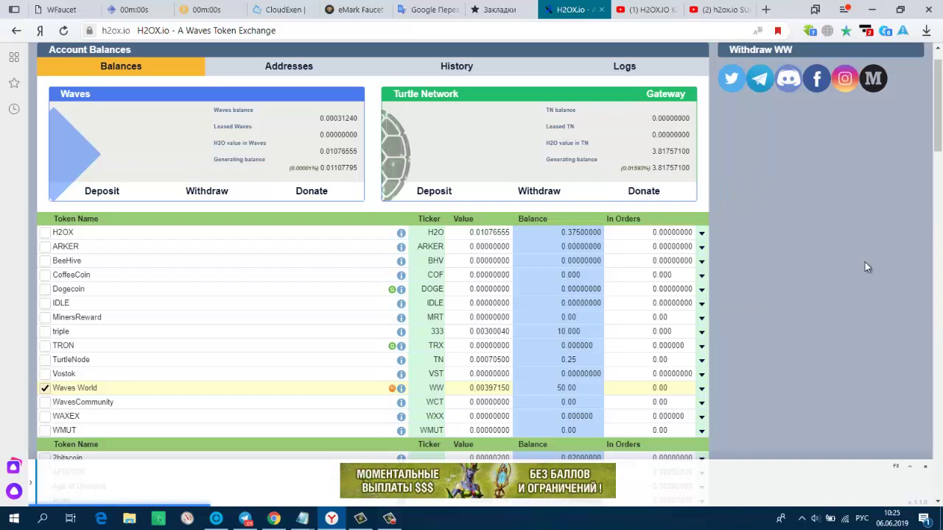
- Reload the H2OX.io page to refresh the account balances
scroll(860, 265, "up", 1)
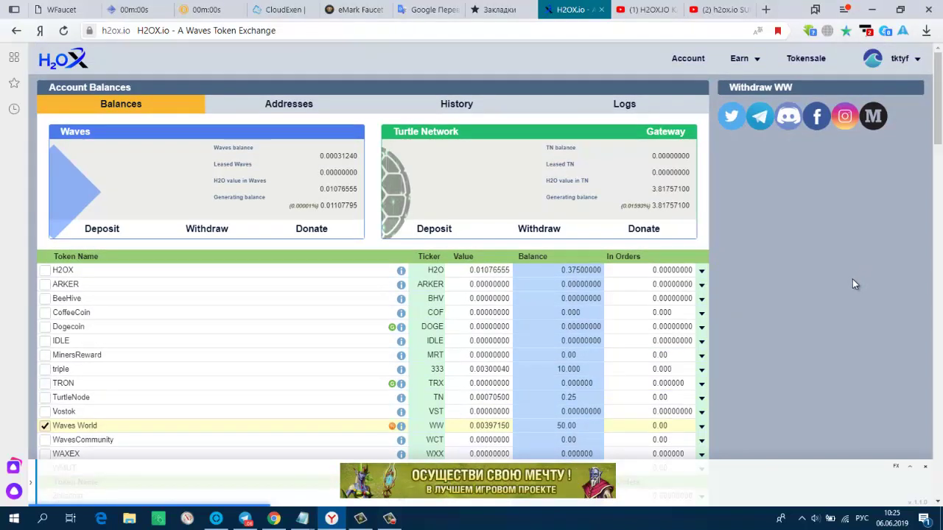
scroll(847, 291, "down", 3)
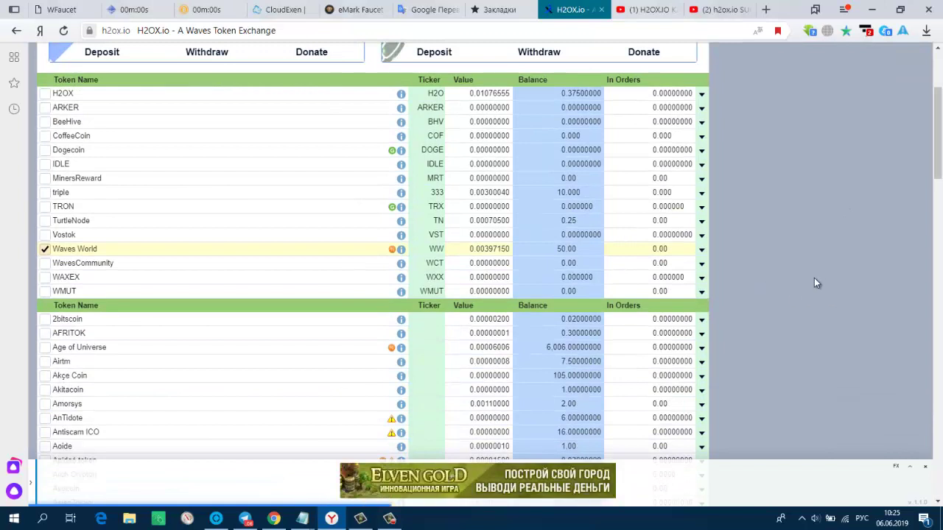
scroll(857, 275, "up", 3)
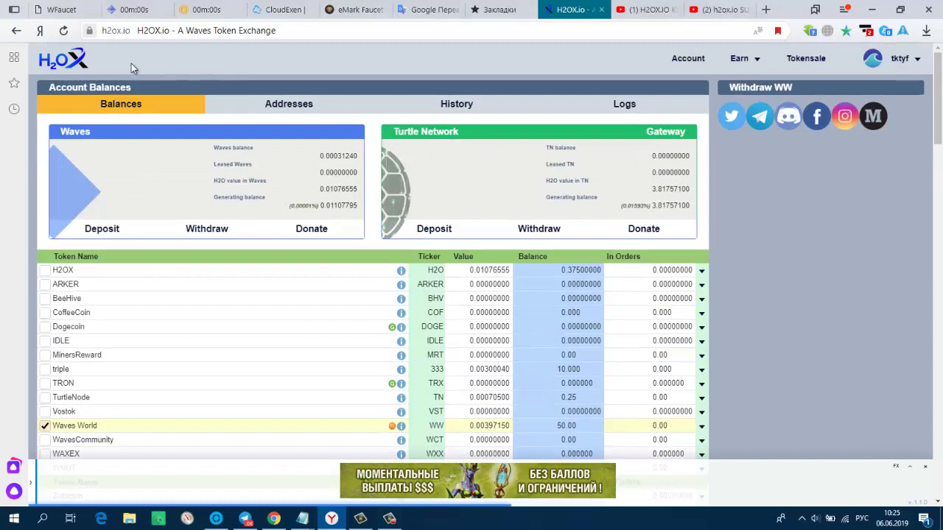
left_click(65, 33)
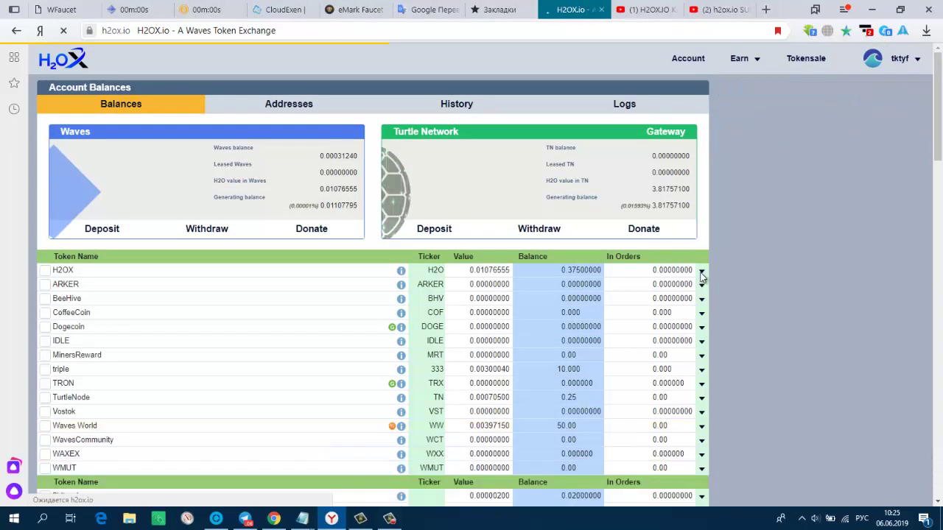
- Tick Waves World in the token list, showing a 50.00 WW balance
scroll(786, 384, "down", 2)
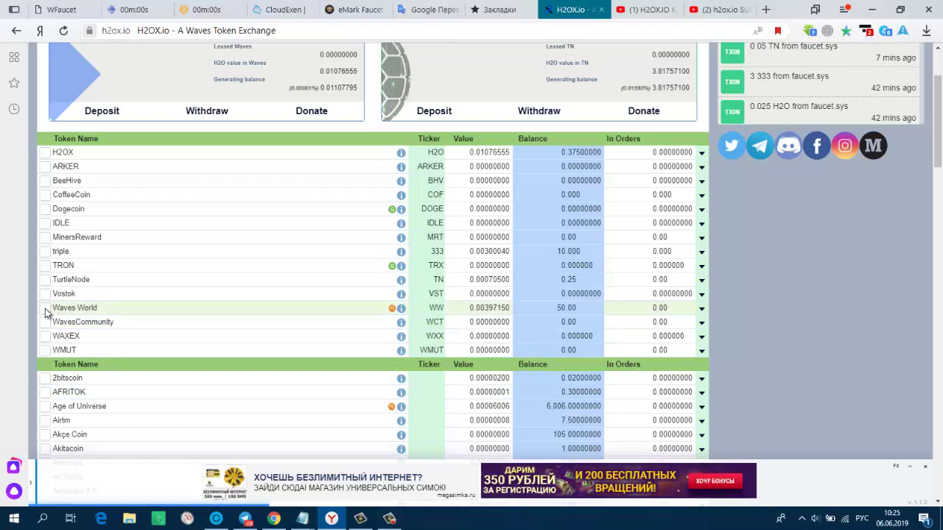
left_click(169, 313)
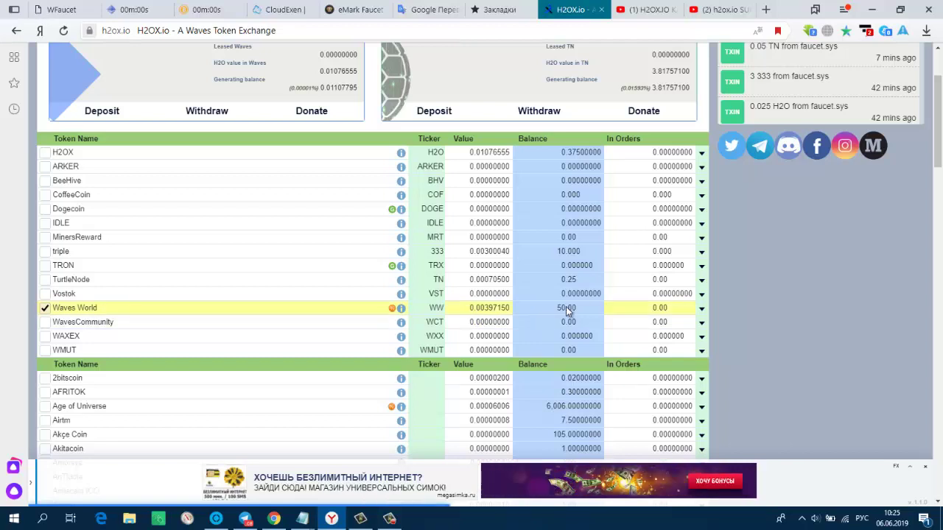
scroll(567, 310, "down", 2)
scroll(566, 307, "down", 1)
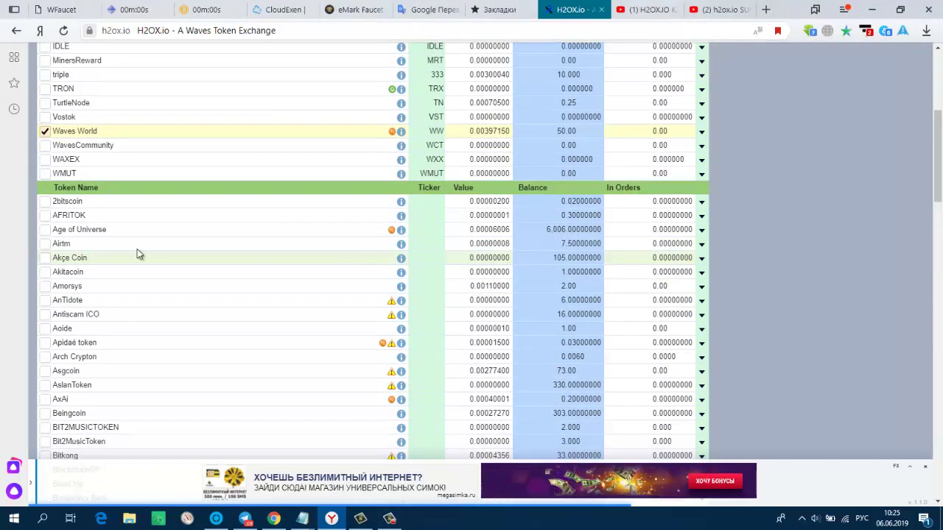
- Start an Akçe Coin withdrawal with the wallet address as the destination
left_click(46, 259)
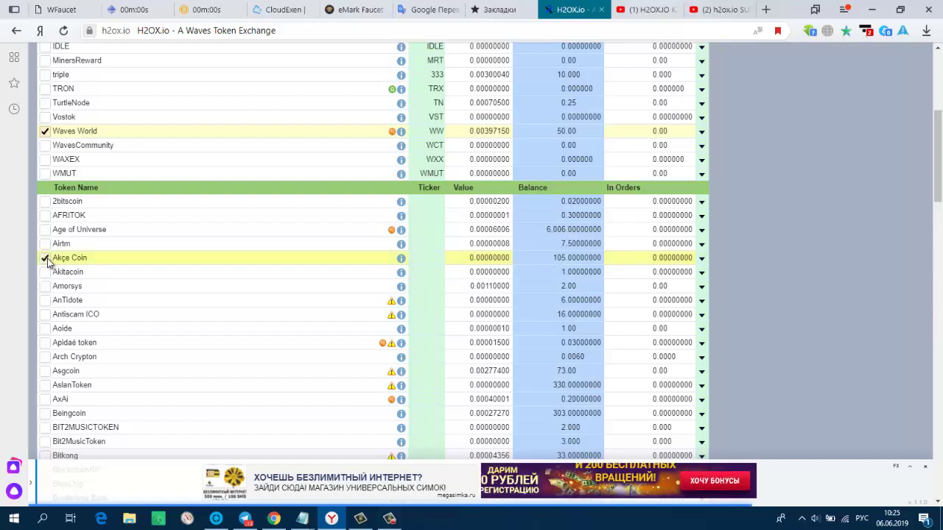
left_click(702, 259)
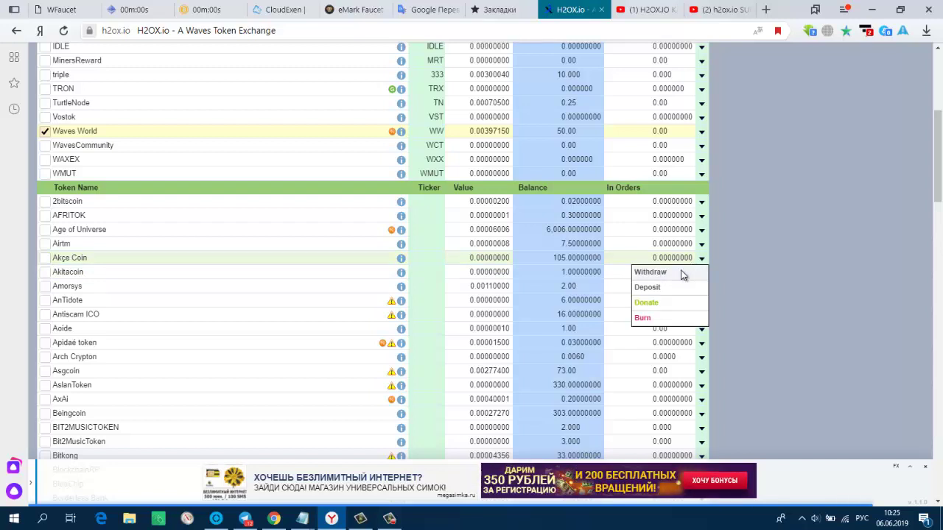
left_click(688, 272)
left_click(805, 82)
left_click(800, 106)
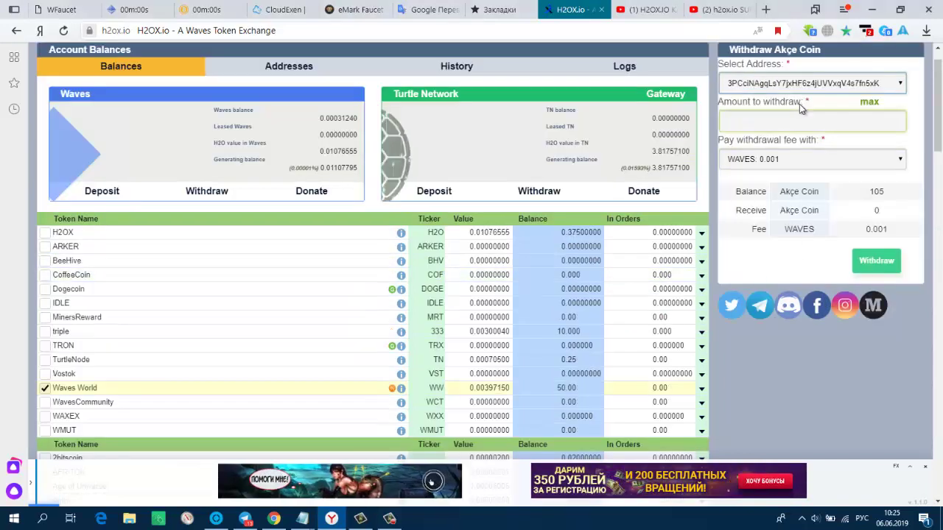
left_click(748, 117)
- Enter 90.00 as the Akçe Coin withdrawal amount
scroll(858, 208, "down", 3)
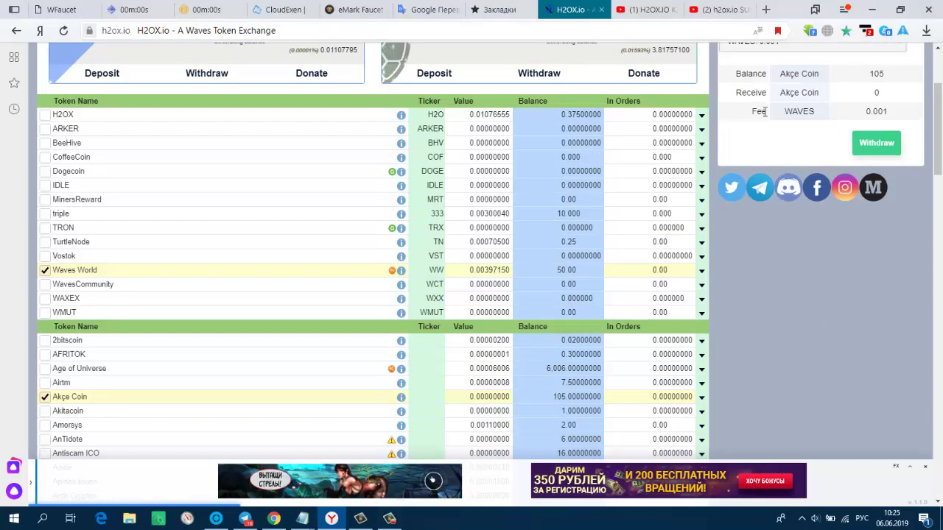
scroll(778, 276, "up", 3)
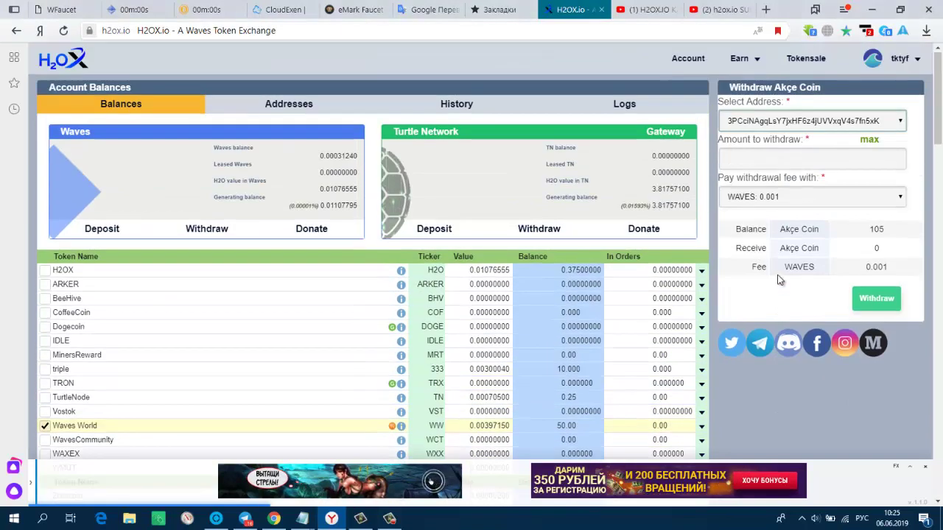
left_click(768, 155)
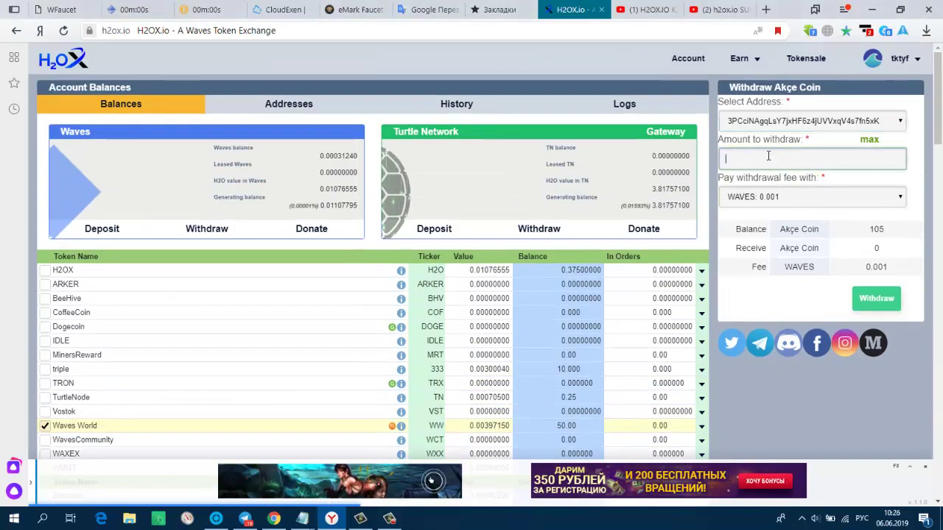
type("90")
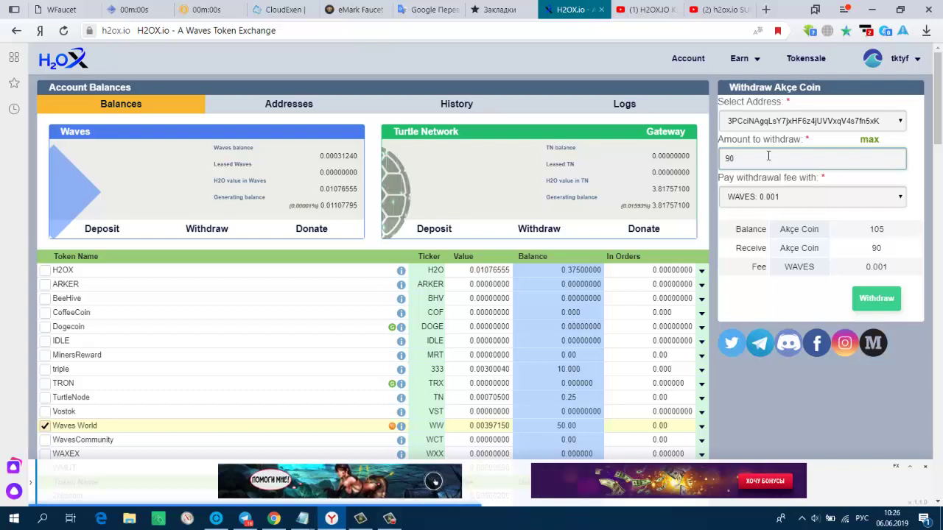
scroll(760, 248, "down", 2)
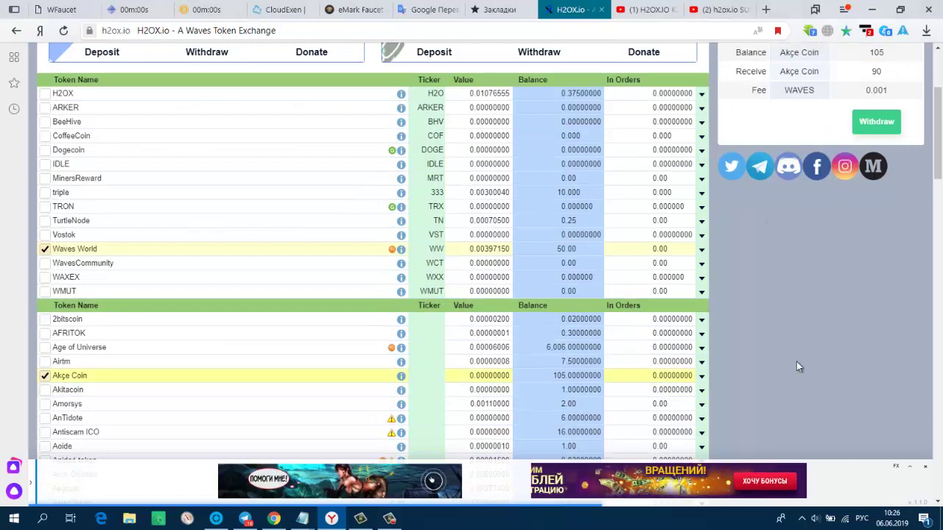
scroll(875, 361, "up", 2)
left_click(769, 161)
type("00")
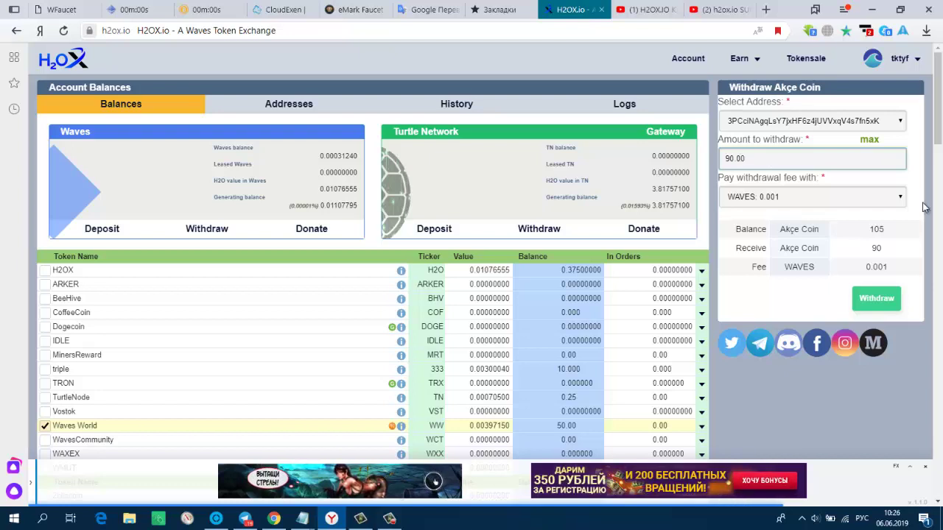
- Pay the 10 WW withdrawal fee in WW and submit the withdrawal
left_click(736, 197)
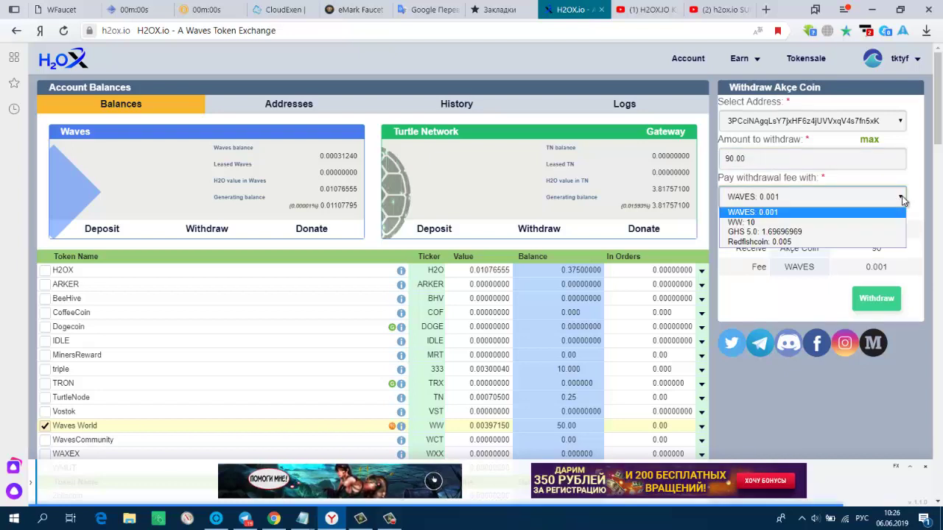
left_click(835, 223)
left_click(886, 308)
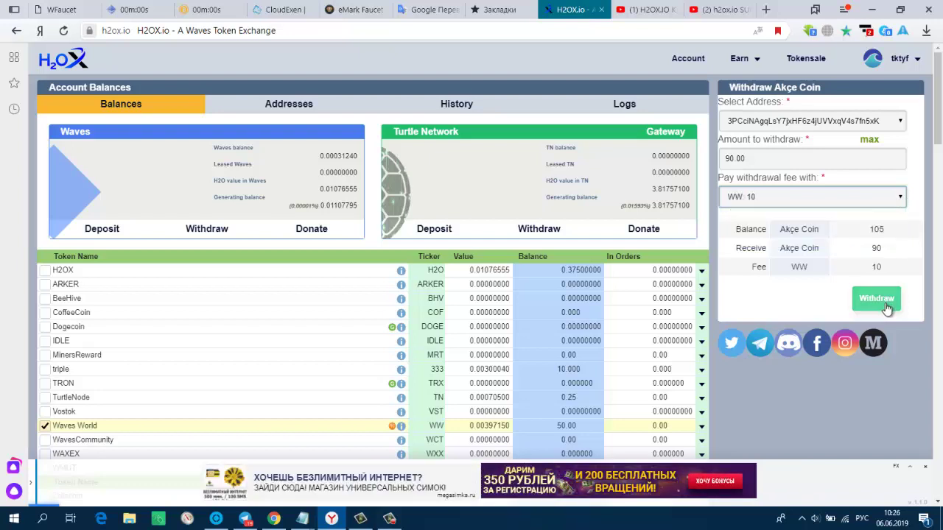